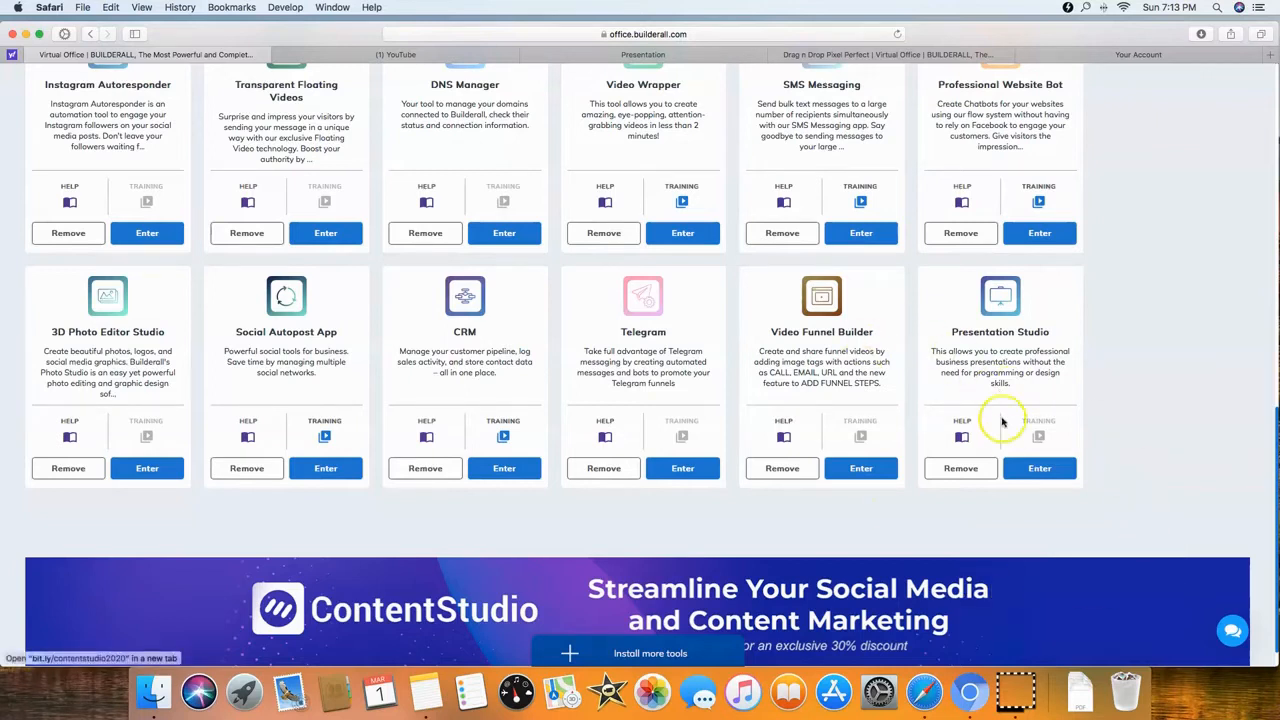
Step: Open Presentation Studio and start a new presentation
left_click(1041, 472)
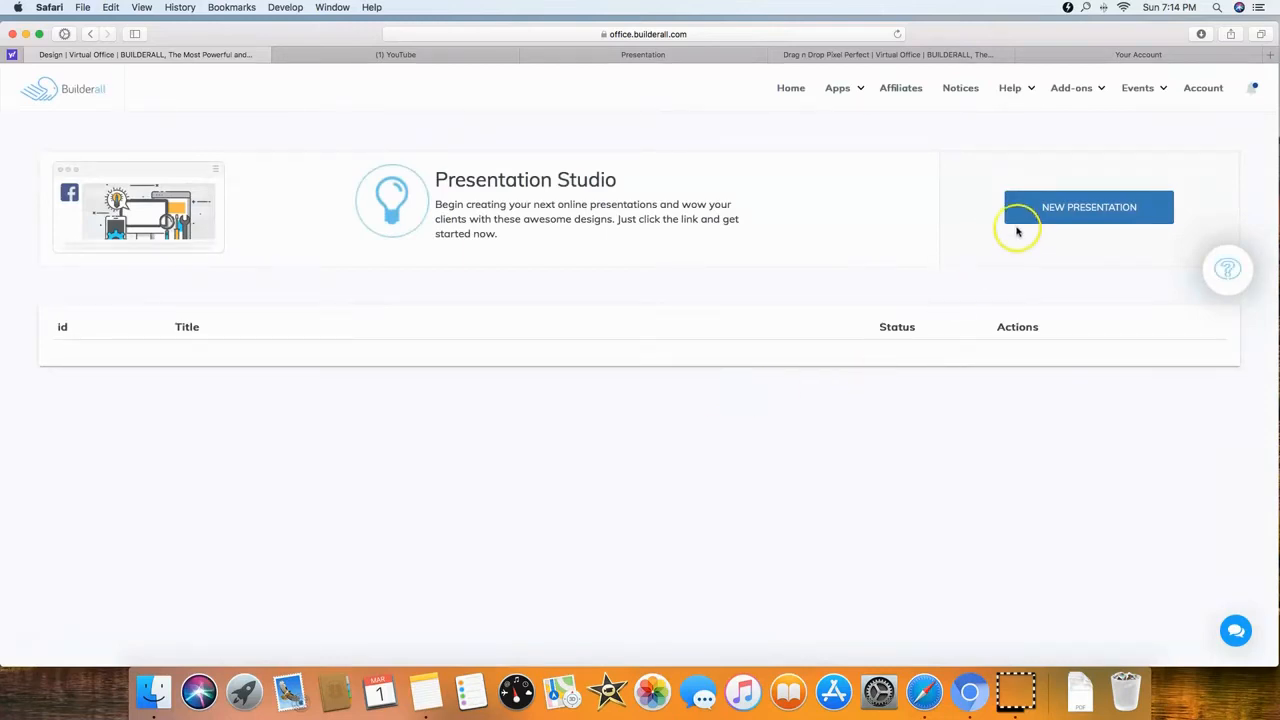
left_click(1079, 214)
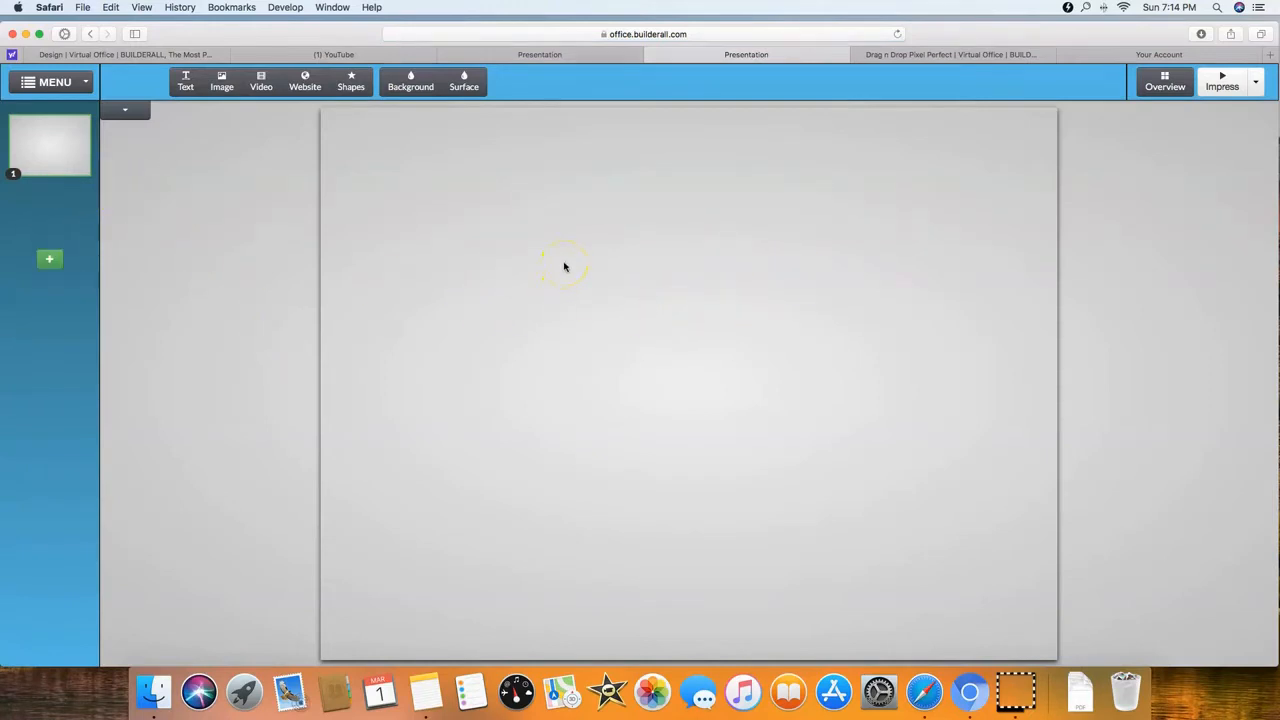
Step: Add four blank slides so that the presentation has five slides
mouse_move(60, 140)
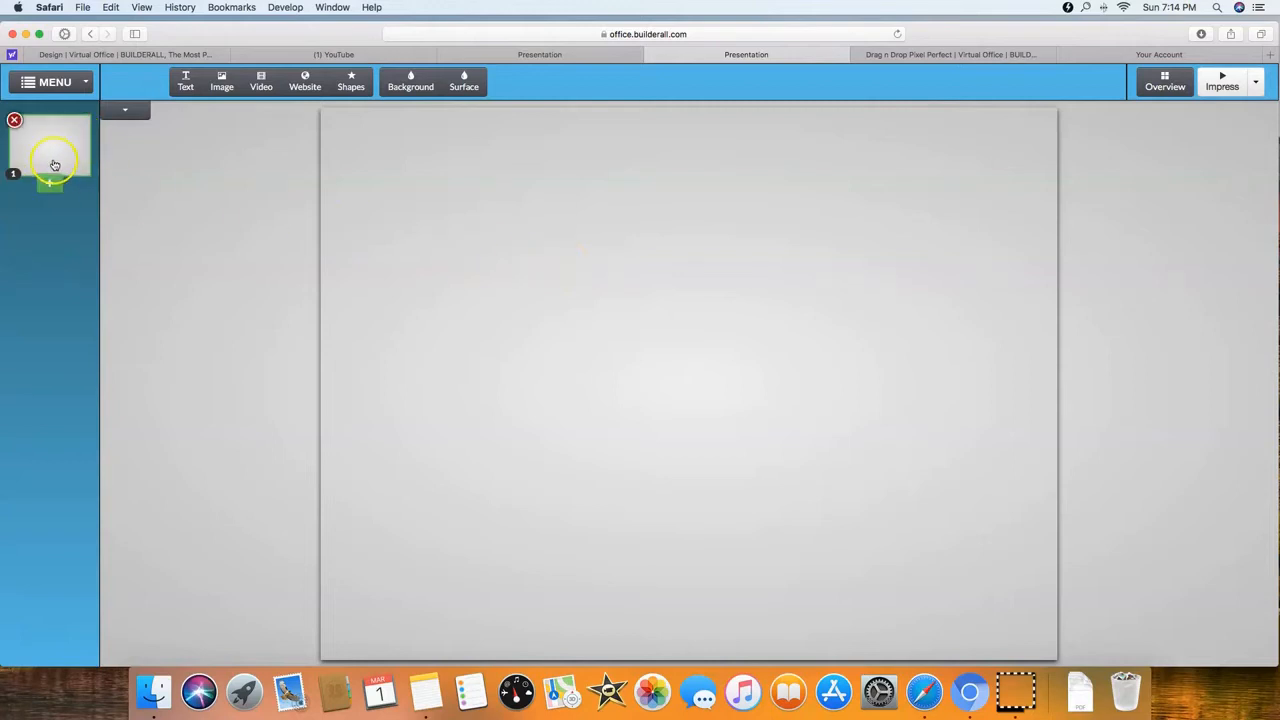
left_click(50, 183)
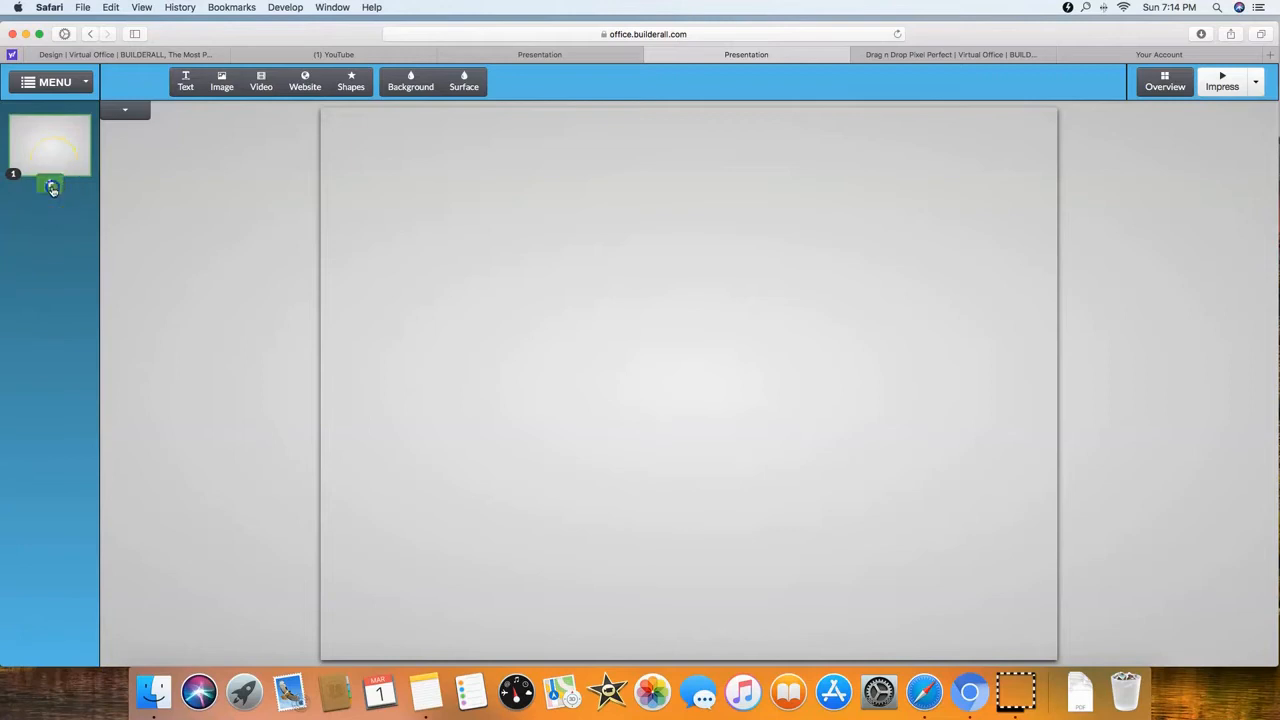
left_click(45, 240)
left_click(50, 259)
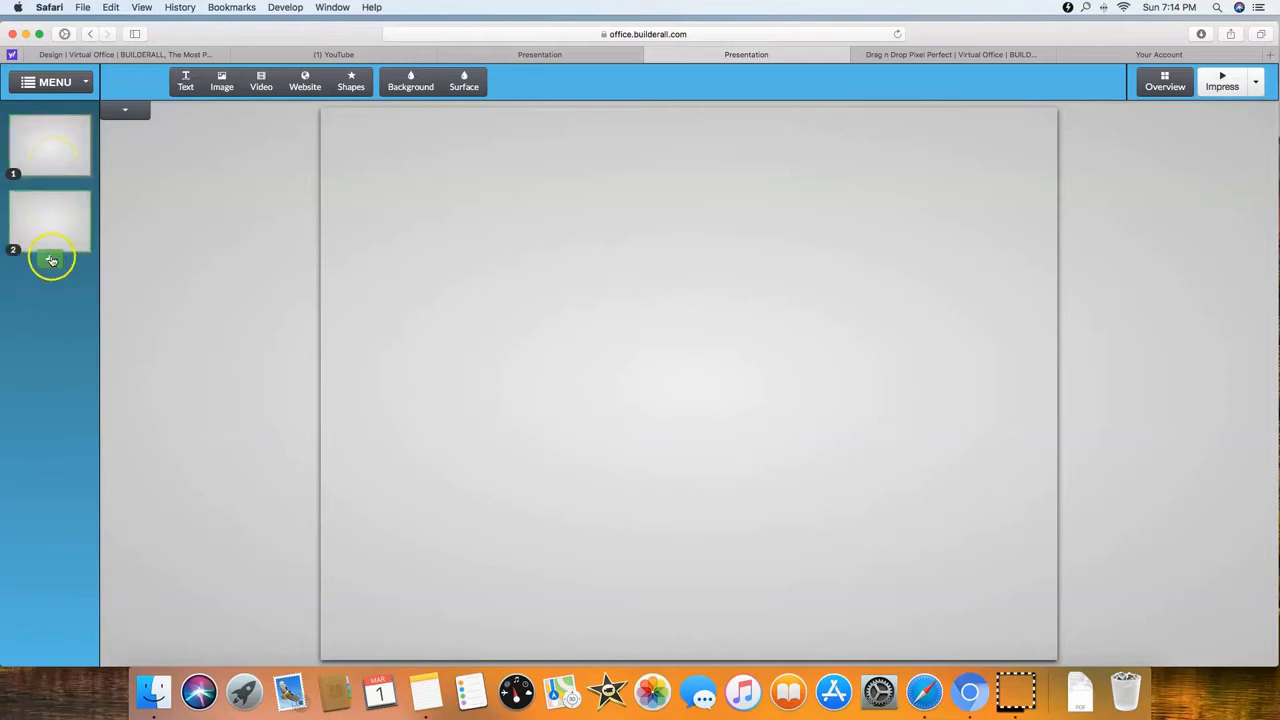
left_click(50, 260)
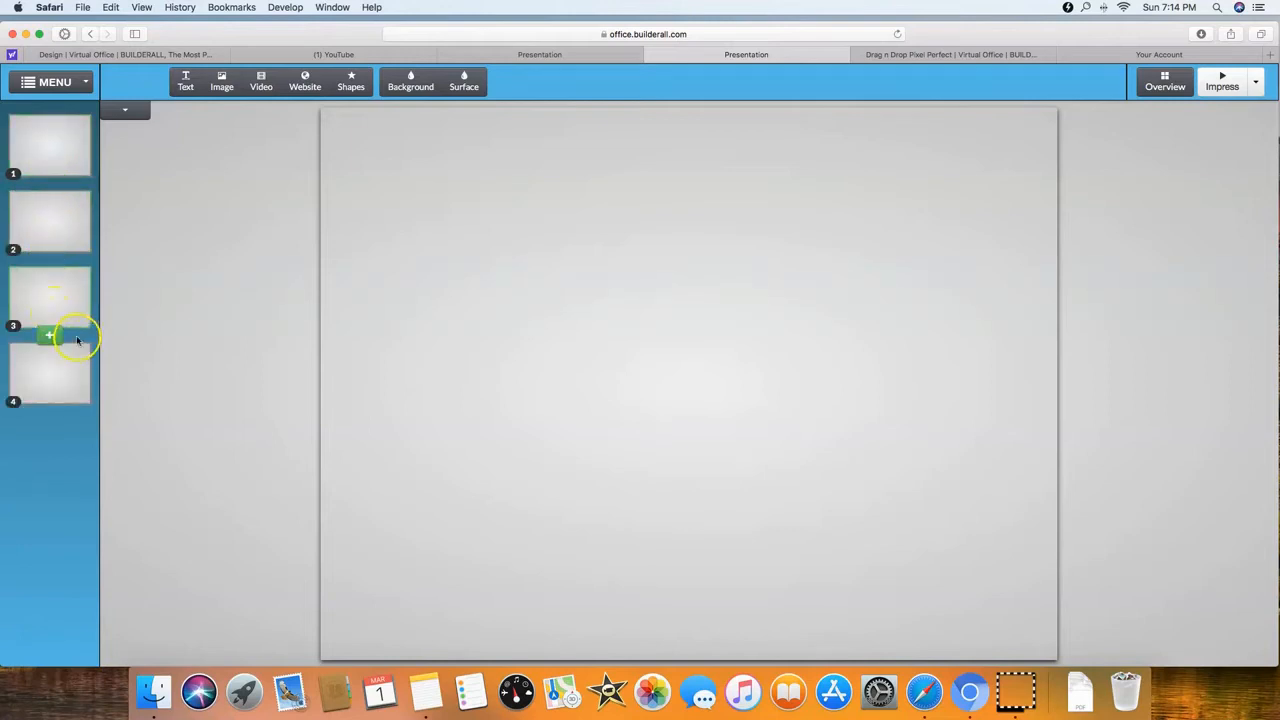
left_click(50, 410)
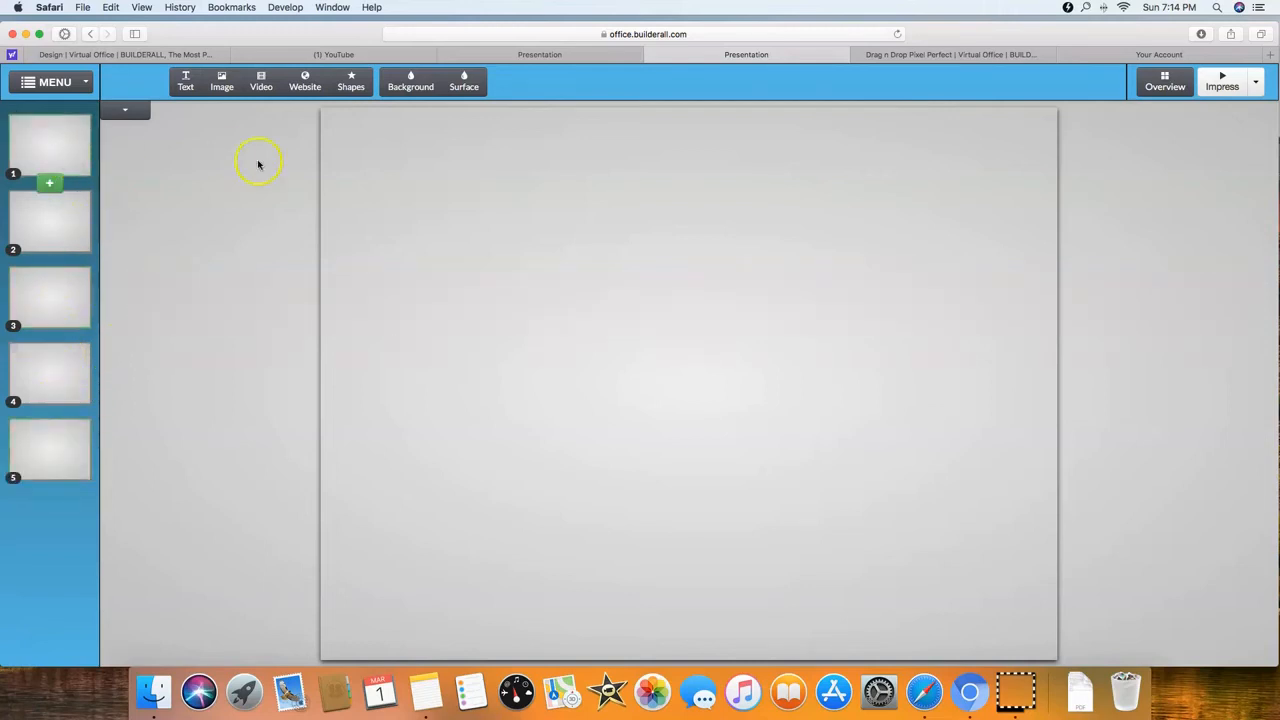
Step: Insert a text box on slide 1 and set its font to Fredoka One after trying Abril
left_click(190, 84)
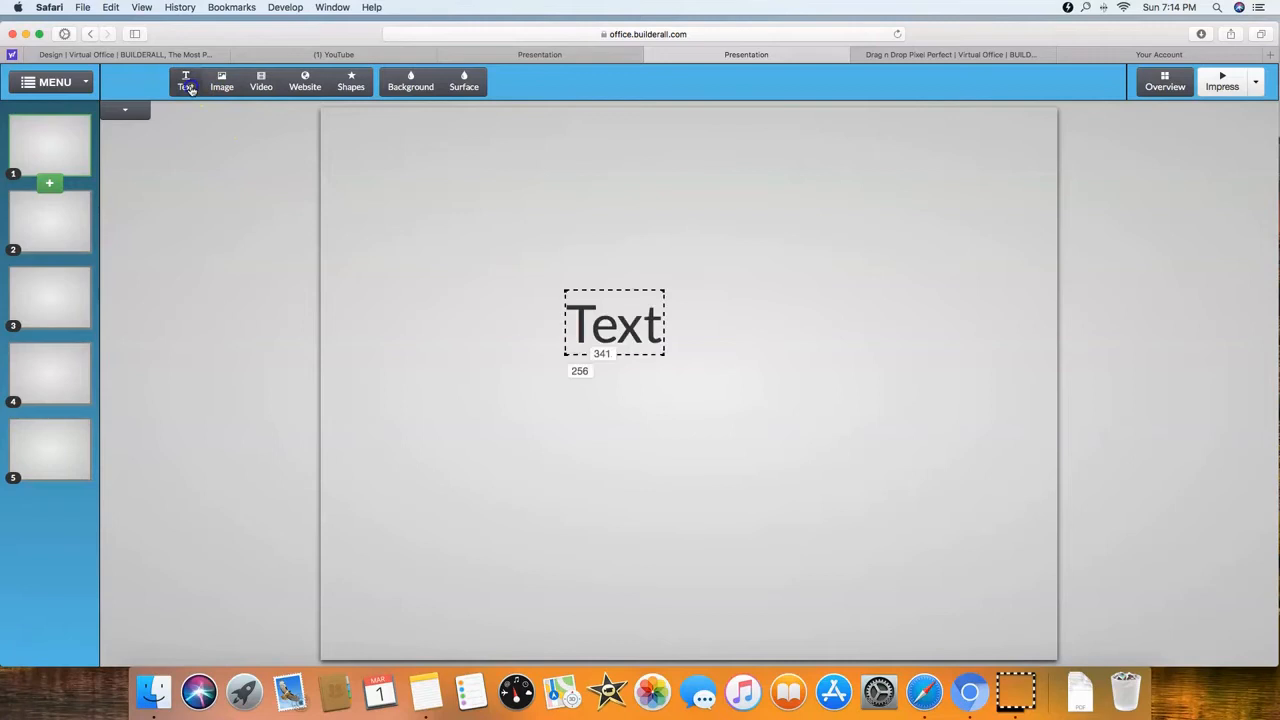
double_click(622, 330)
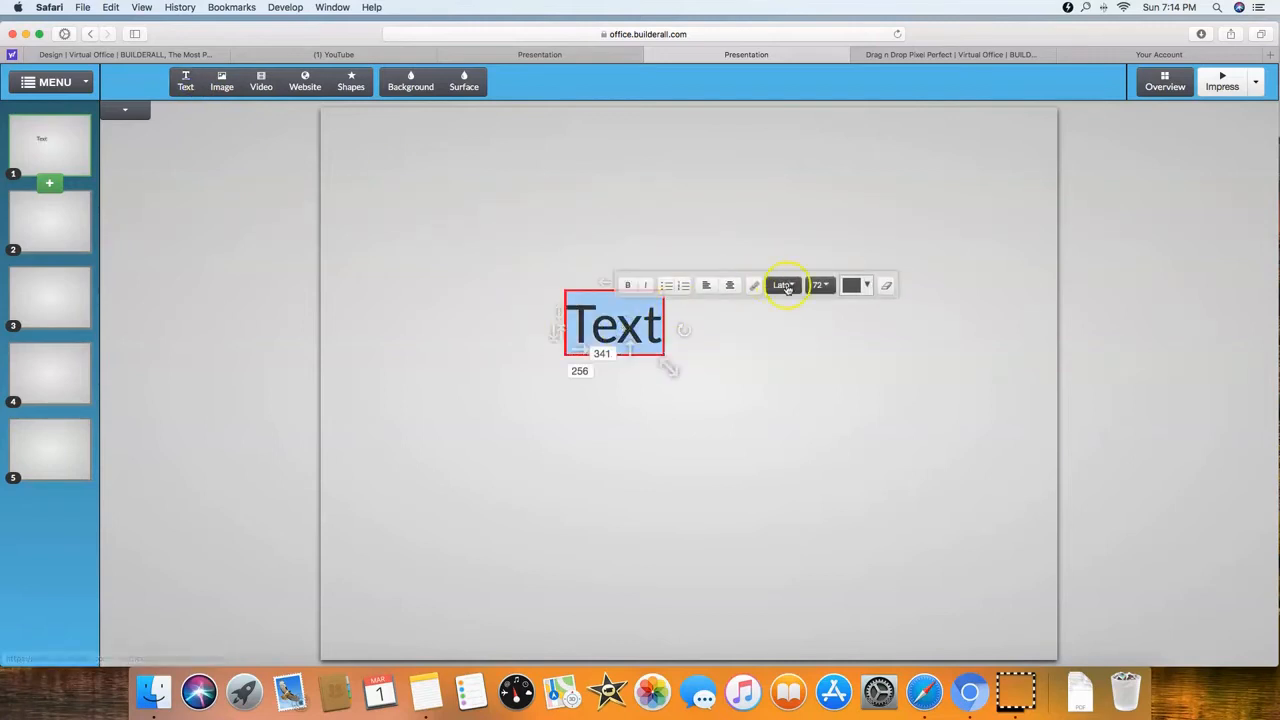
left_click(790, 286)
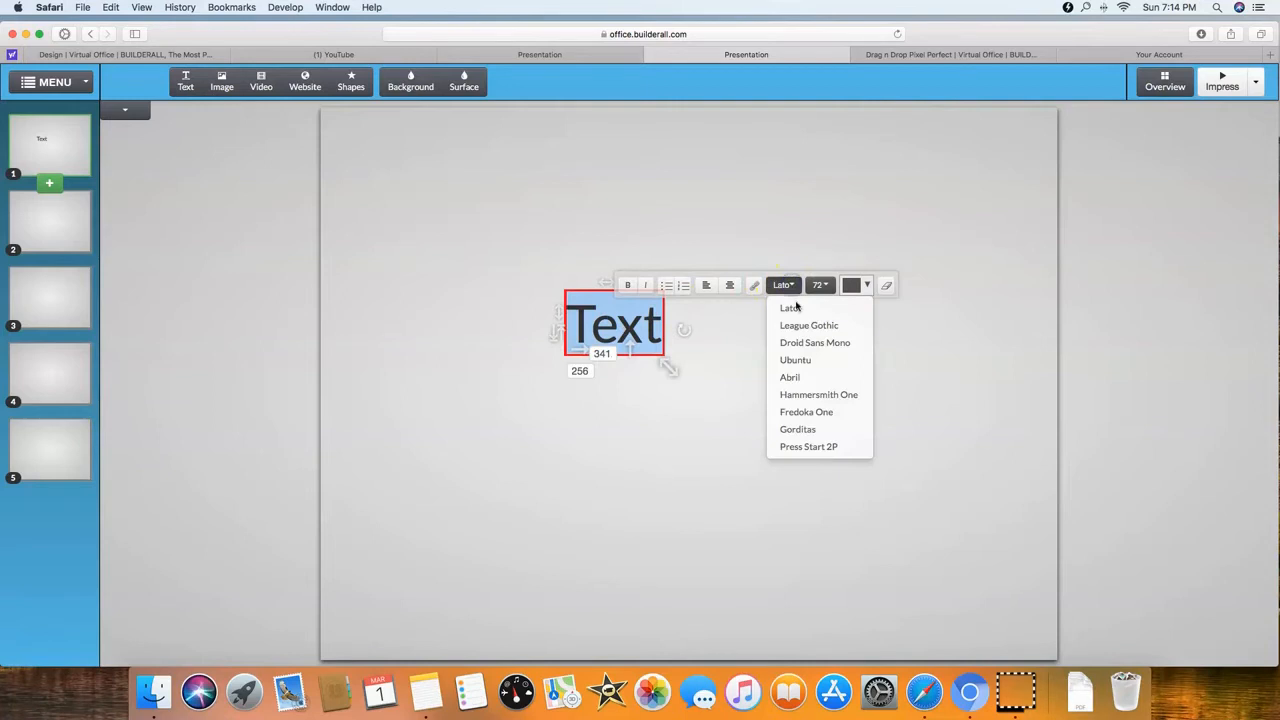
left_click(796, 377)
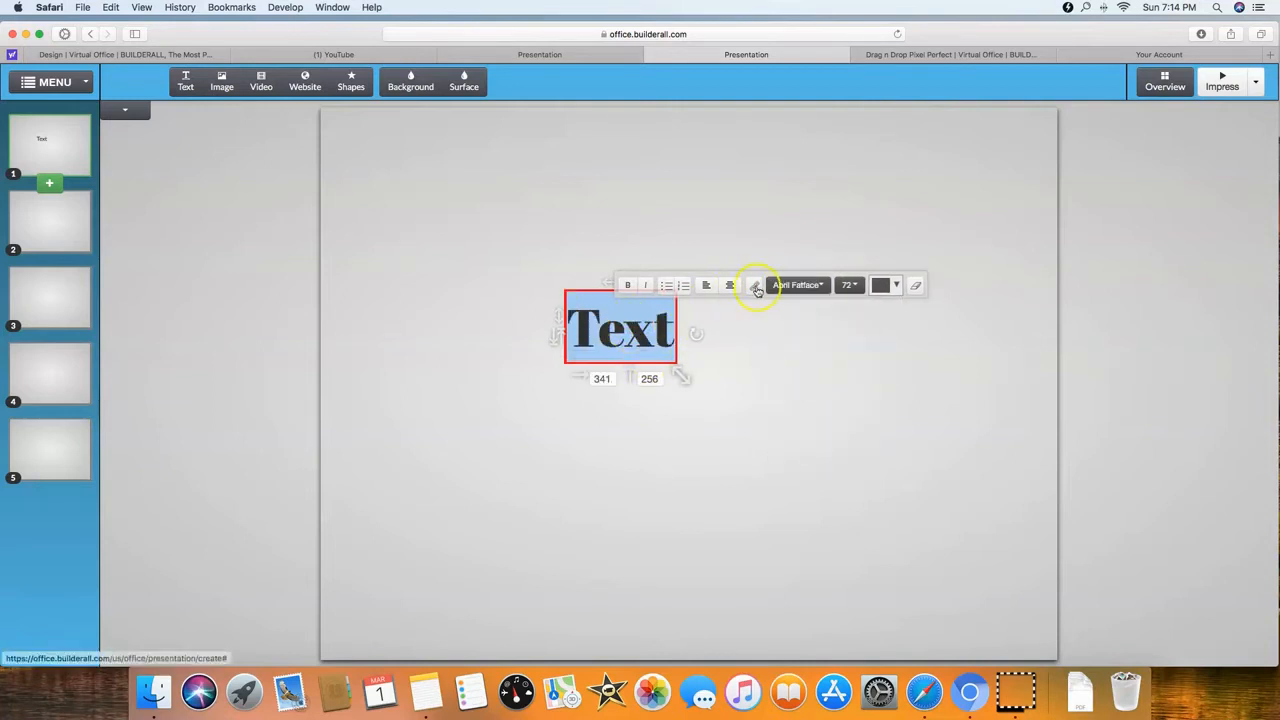
left_click(820, 288)
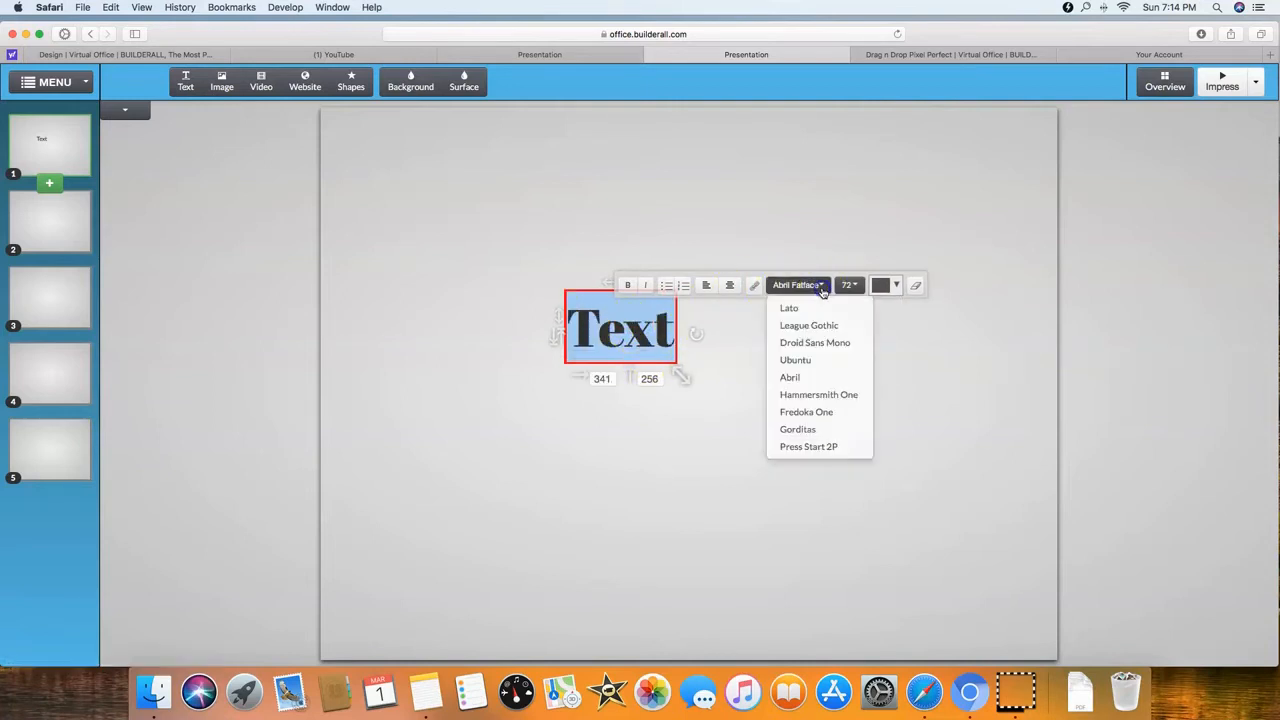
left_click(827, 411)
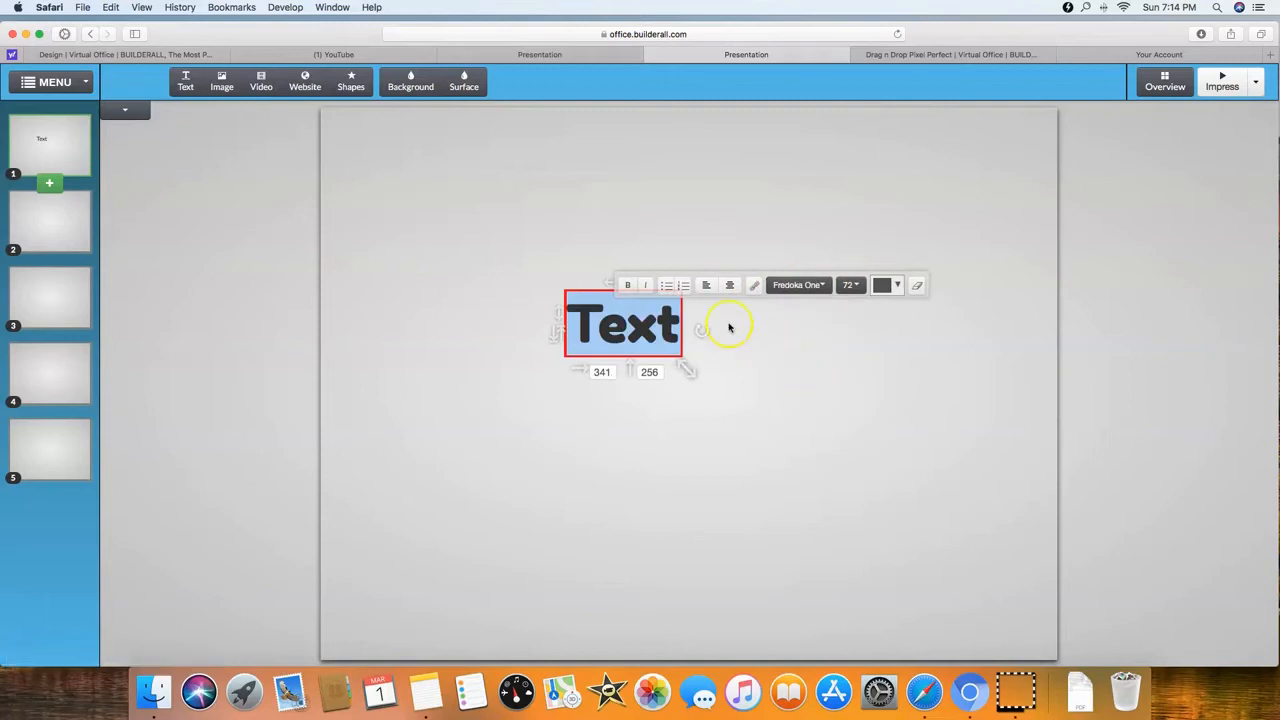
Step: Pick a new font colour for the text on slide 1 and deselect the text box
left_click(899, 287)
mouse_move(914, 391)
left_mouse_down()
mouse_move(906, 374)
mouse_move(923, 351)
mouse_move(960, 332)
mouse_move(910, 390)
left_mouse_up()
left_click(751, 404)
mouse_move(625, 307)
Step: Insert the image Untitled design-2.png from the Downloads folder on slide 2
left_click(78, 220)
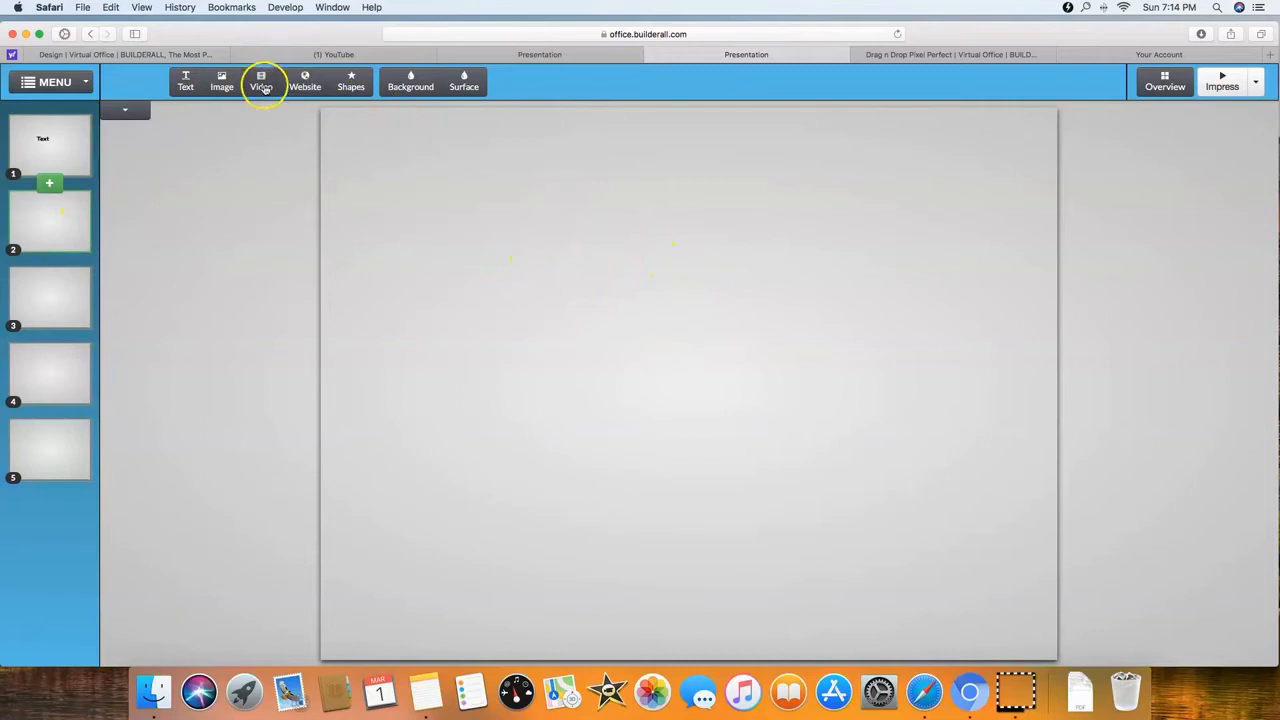
left_click(224, 86)
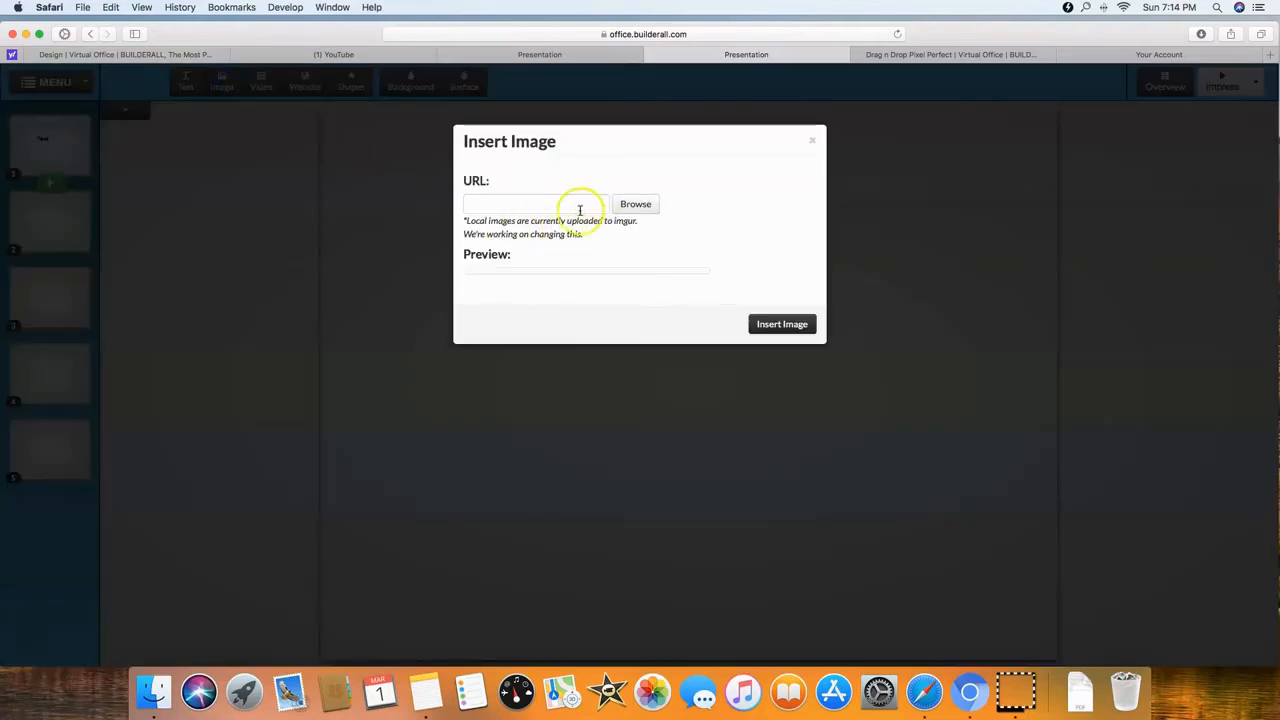
left_click(643, 205)
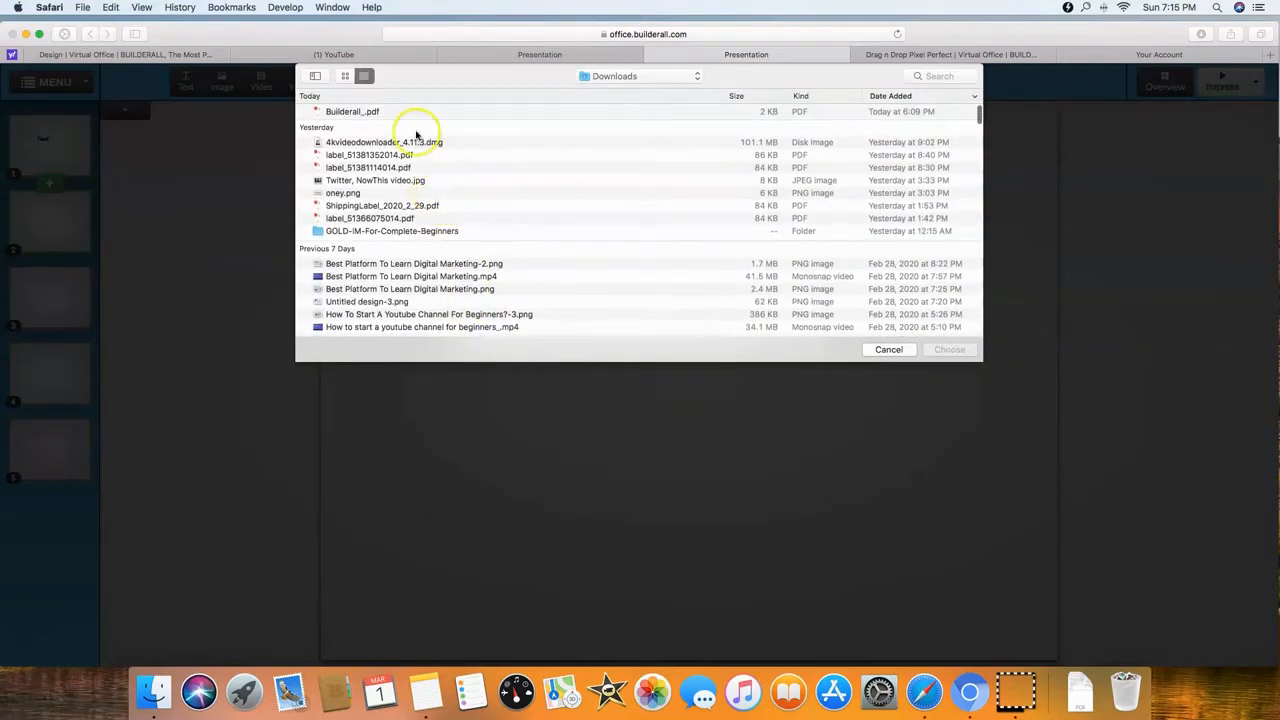
scroll(397, 173, "down", 1)
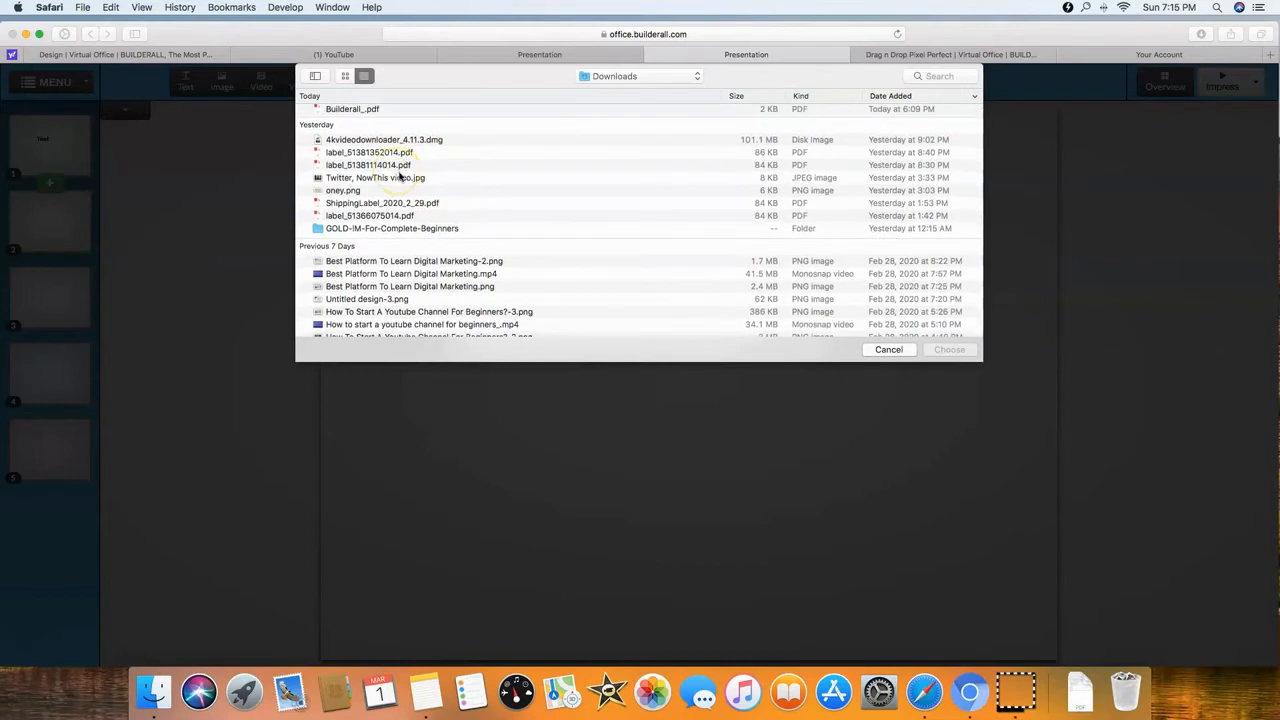
scroll(399, 174, "down", 5)
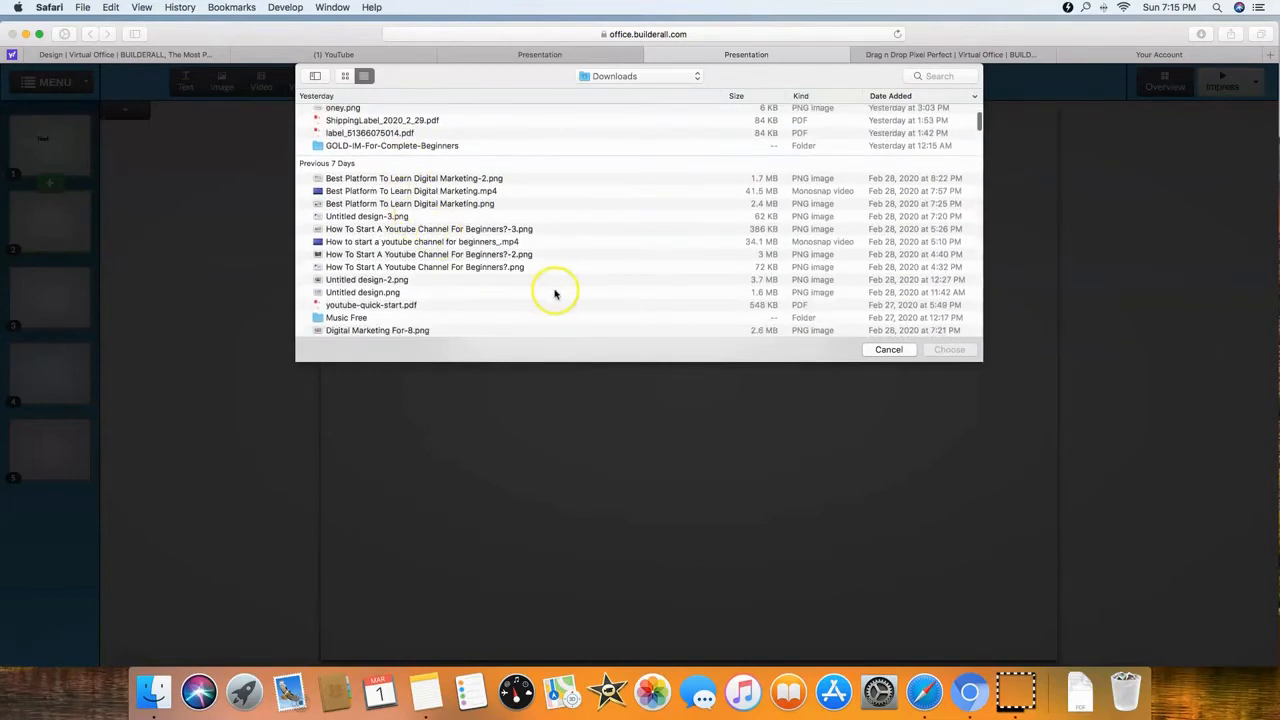
left_click(400, 283)
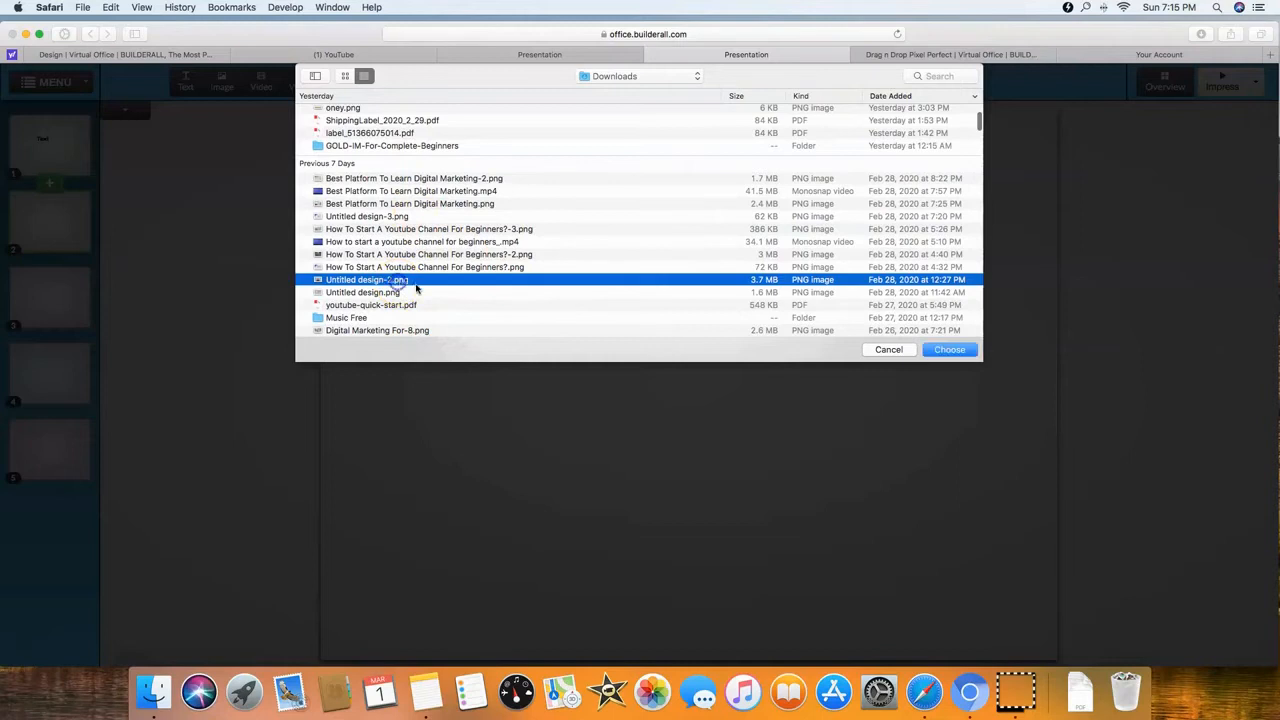
left_click(950, 352)
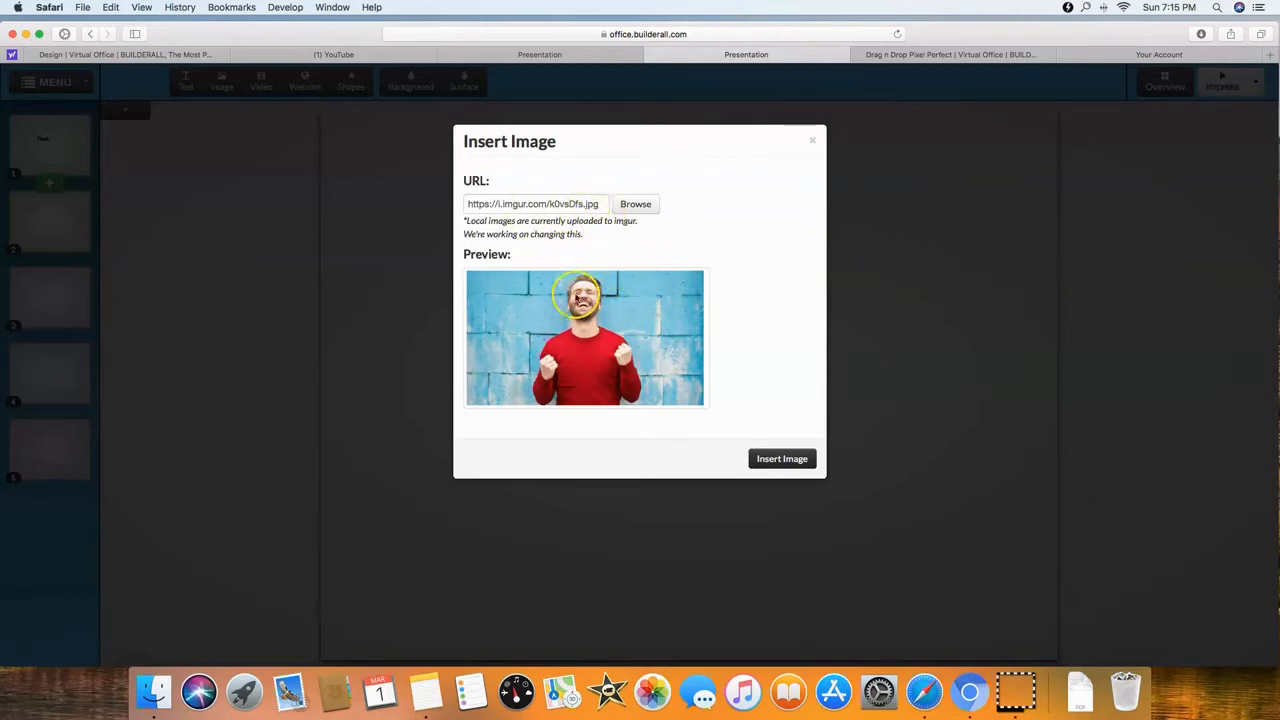
left_click(779, 458)
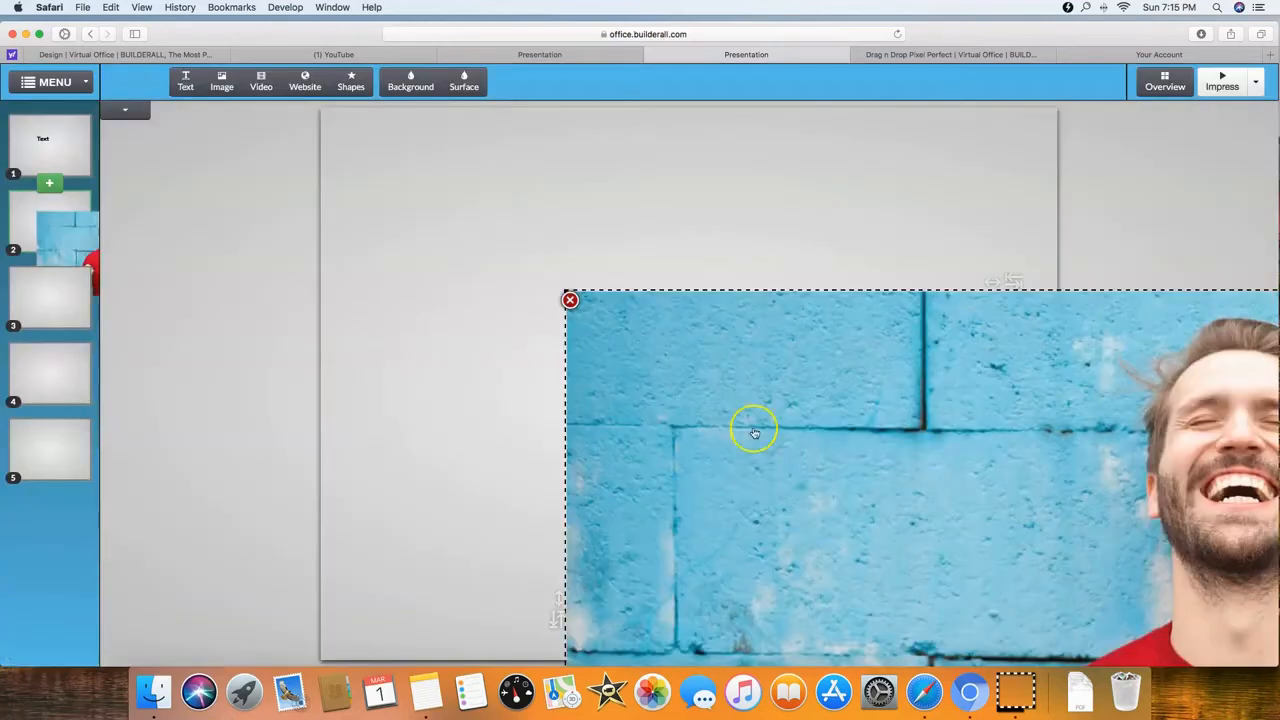
Step: Move and shrink the inserted photo on slide 2 until it fits near the middle of the slide
left_click_drag(714, 389, 497, 216)
left_click_drag(870, 511, 666, 279)
left_click_drag(857, 486, 450, 386)
left_click_drag(1030, 554, 822, 517)
left_click_drag(920, 594, 820, 429)
left_click(843, 577)
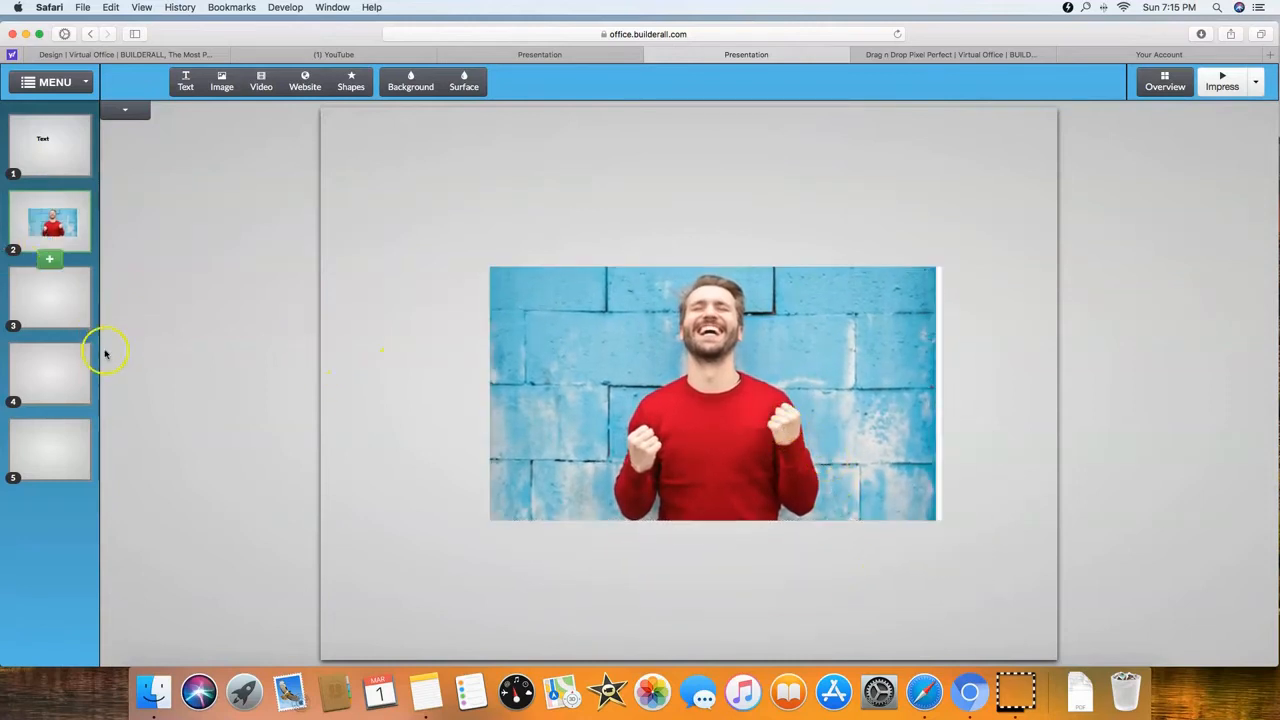
Step: Start inserting a video on slide 3 and copy the share link of the YouTube video "Presentation Studio - How to integrate to your website"
left_click(55, 300)
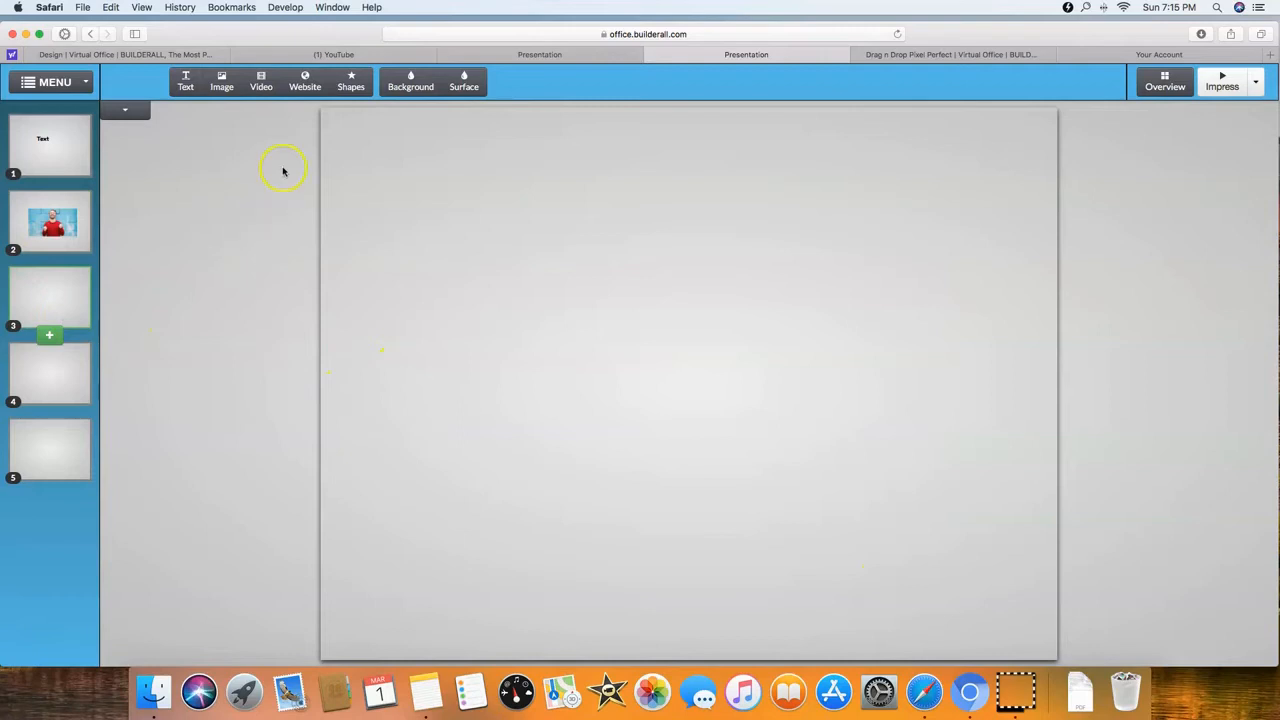
left_click(261, 89)
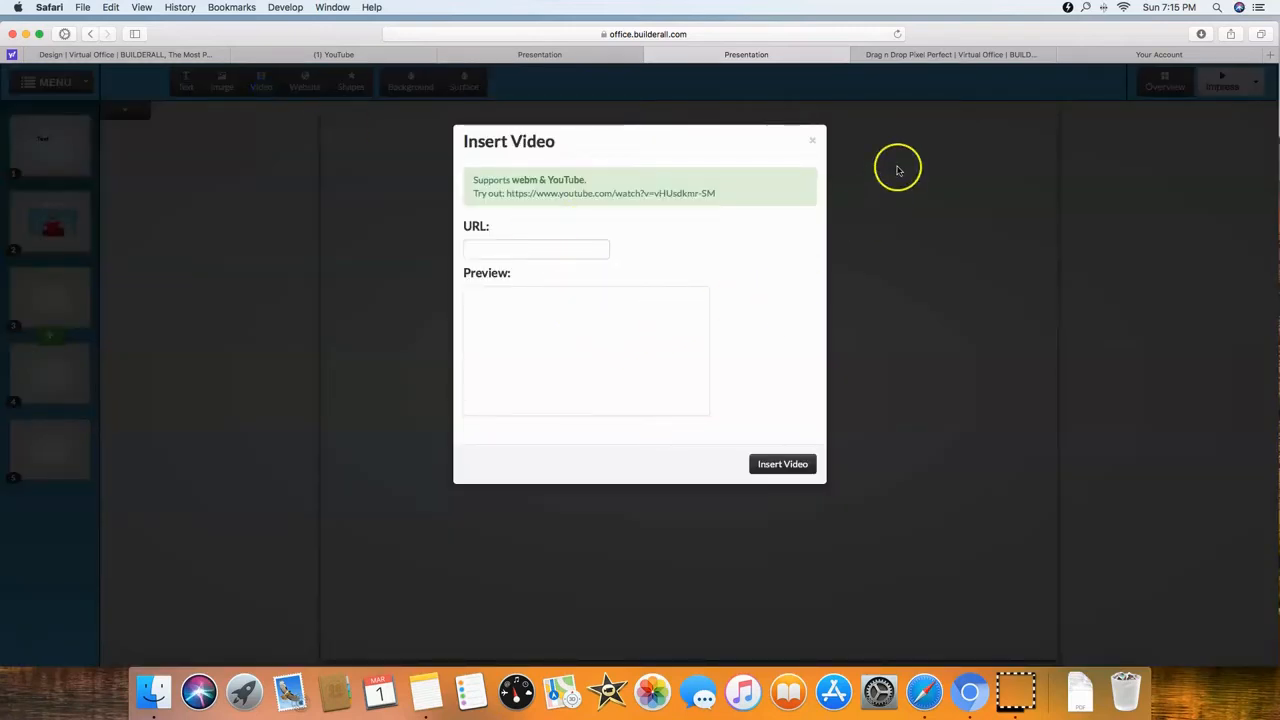
left_click(389, 56)
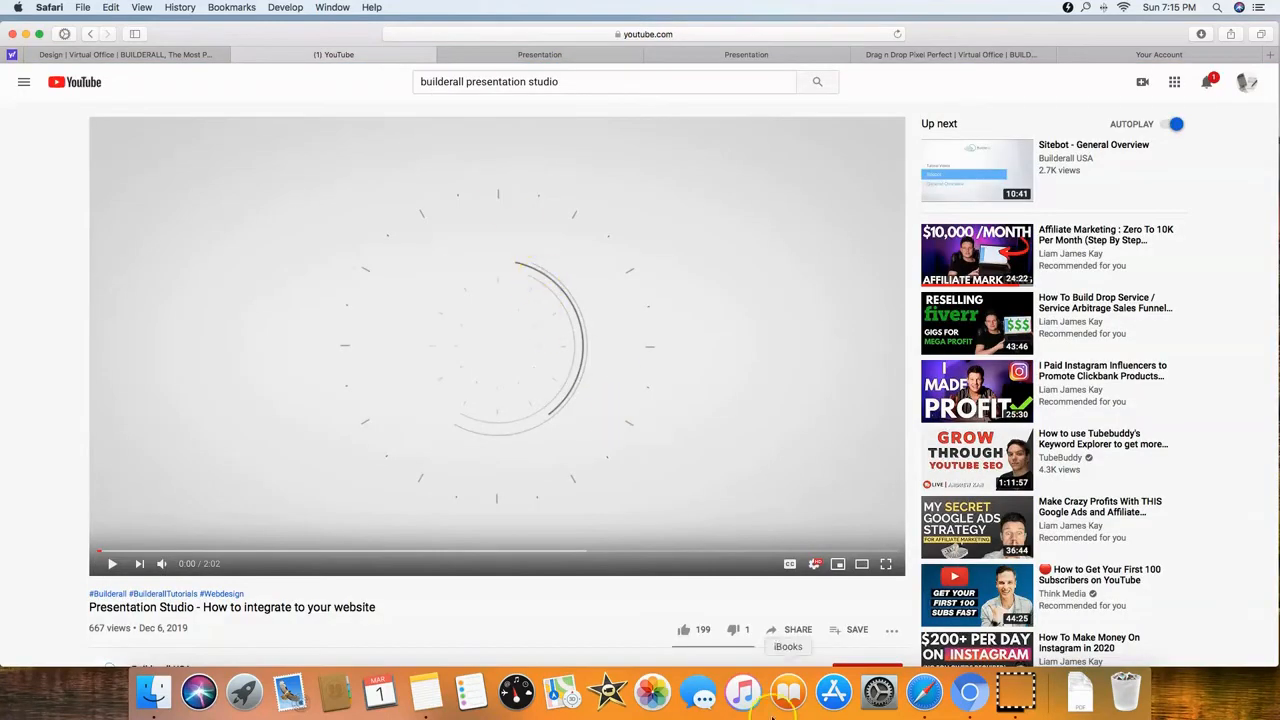
left_click(797, 631)
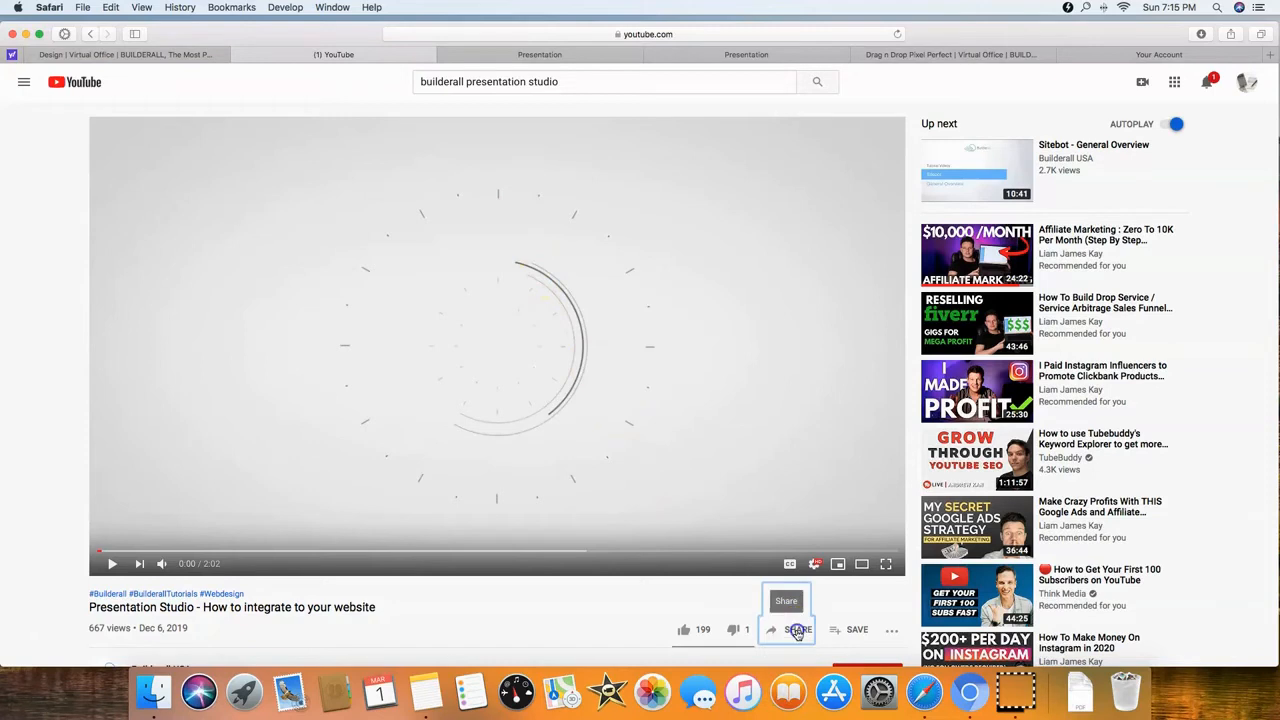
left_click(766, 392)
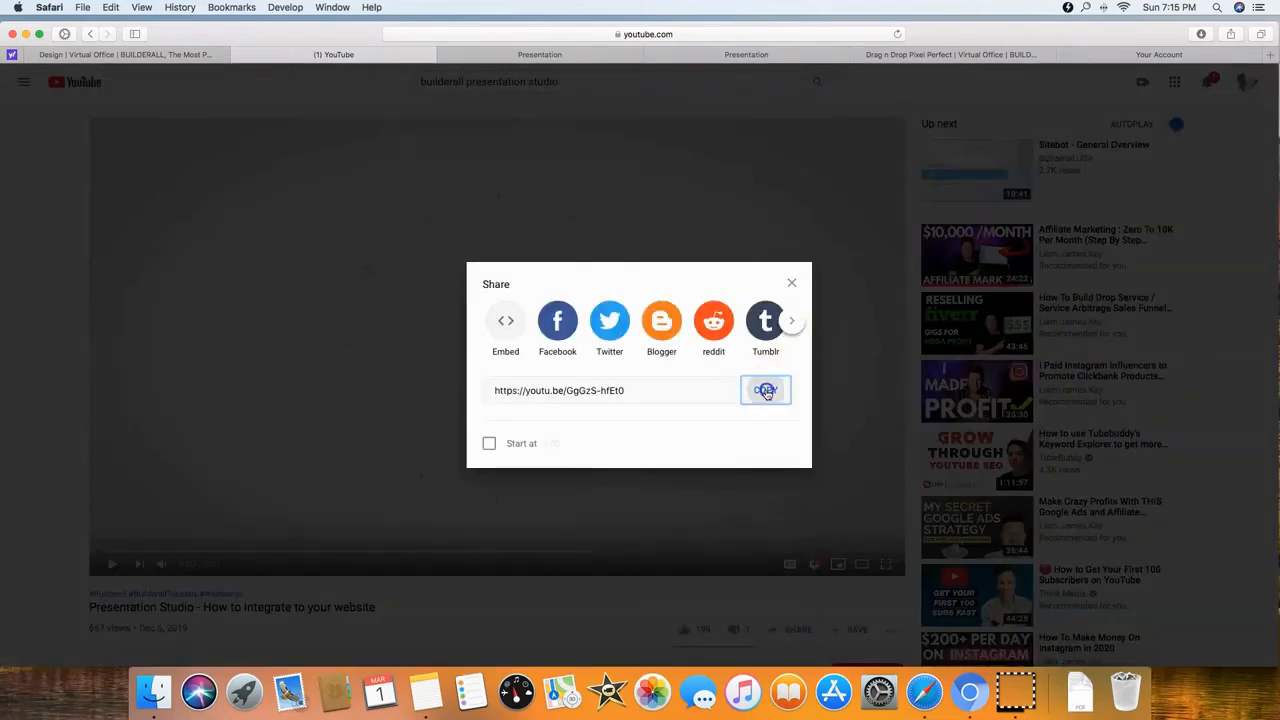
left_click(792, 286)
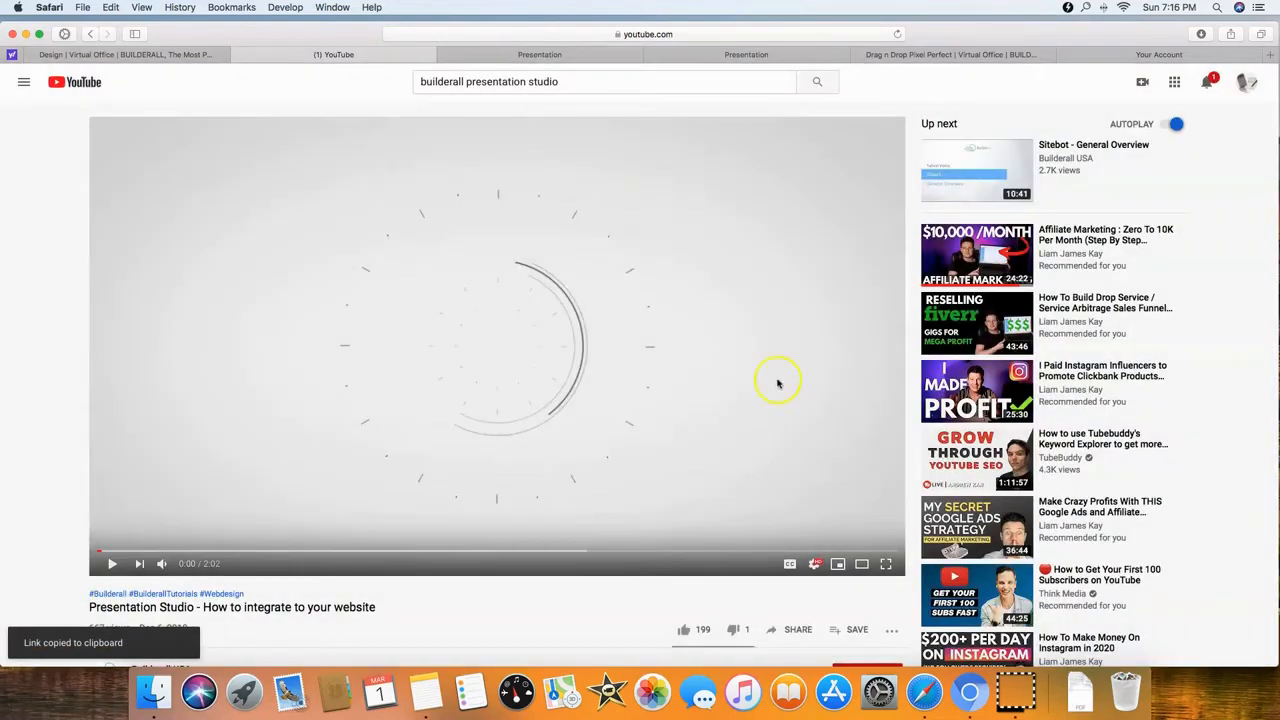
Step: Return to the presentation being edited and insert the video on slide 3 from the copied YouTube link
left_click(557, 62)
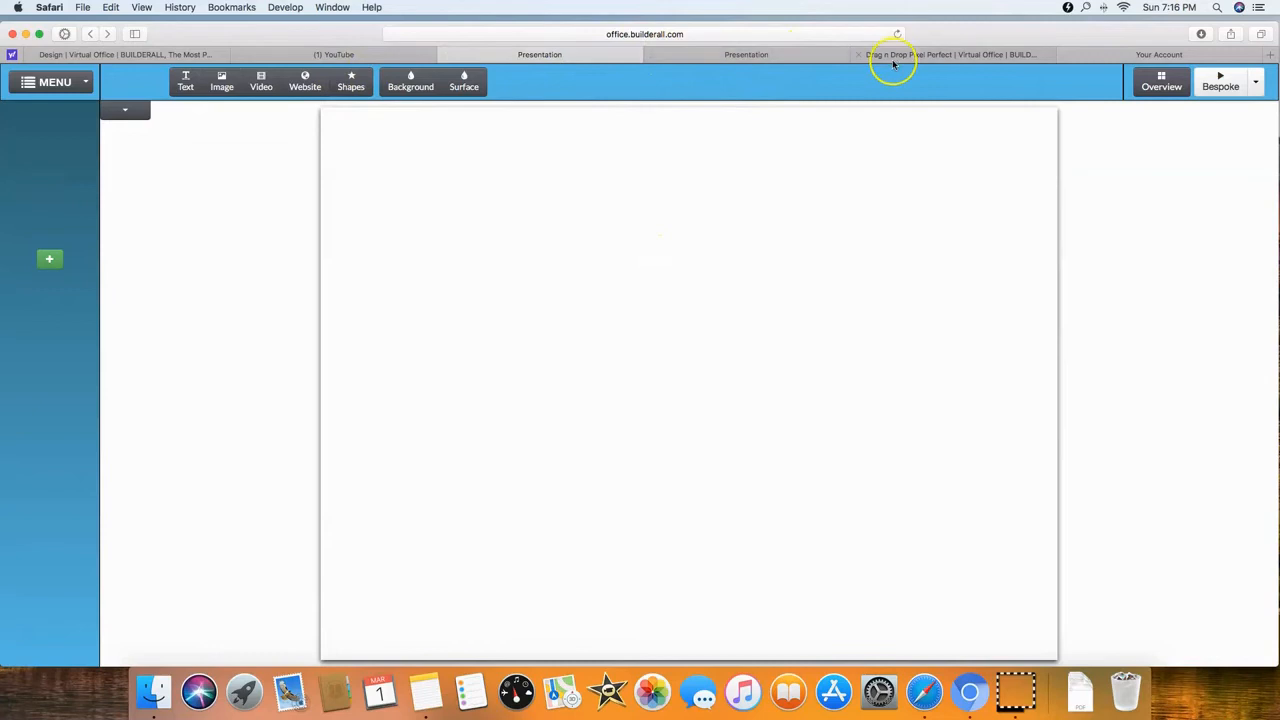
left_click(816, 58)
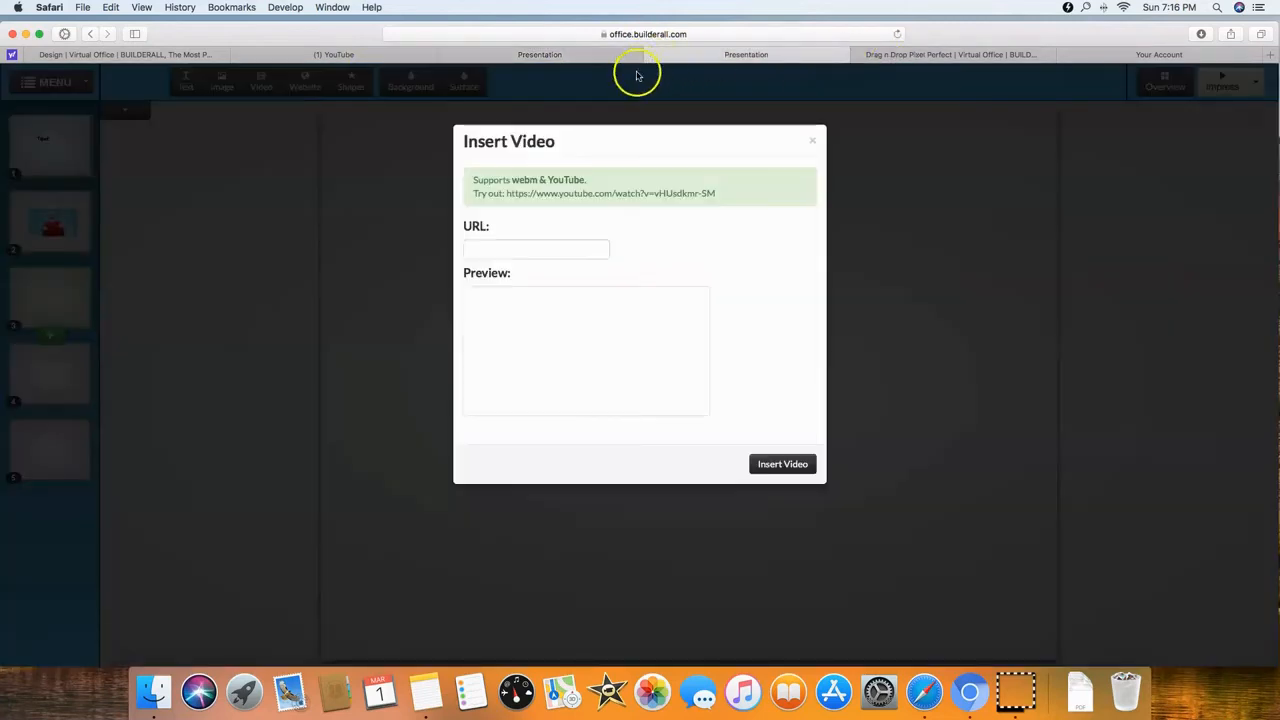
right_click(575, 253)
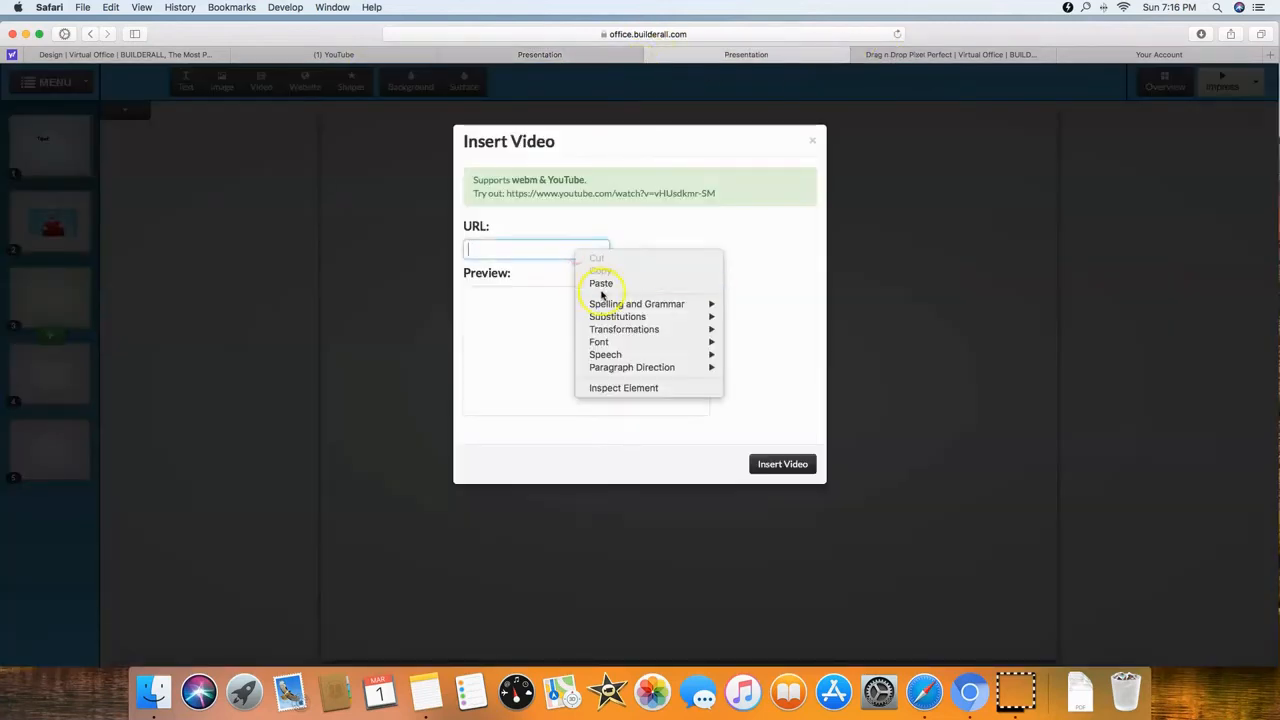
left_click(606, 286)
left_click(780, 464)
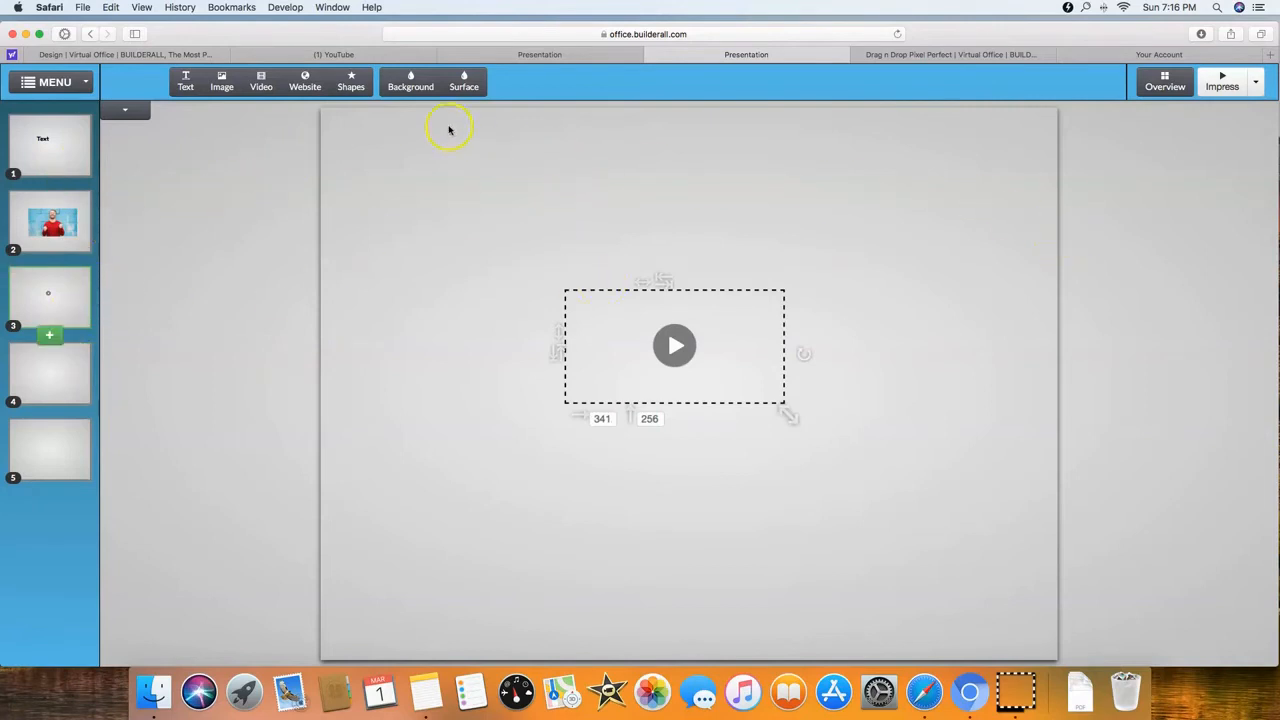
Step: Try several background options for the selected slide
left_click(410, 80)
mouse_move(421, 128)
left_click(498, 136)
left_click(500, 160)
left_click(528, 160)
left_click(530, 134)
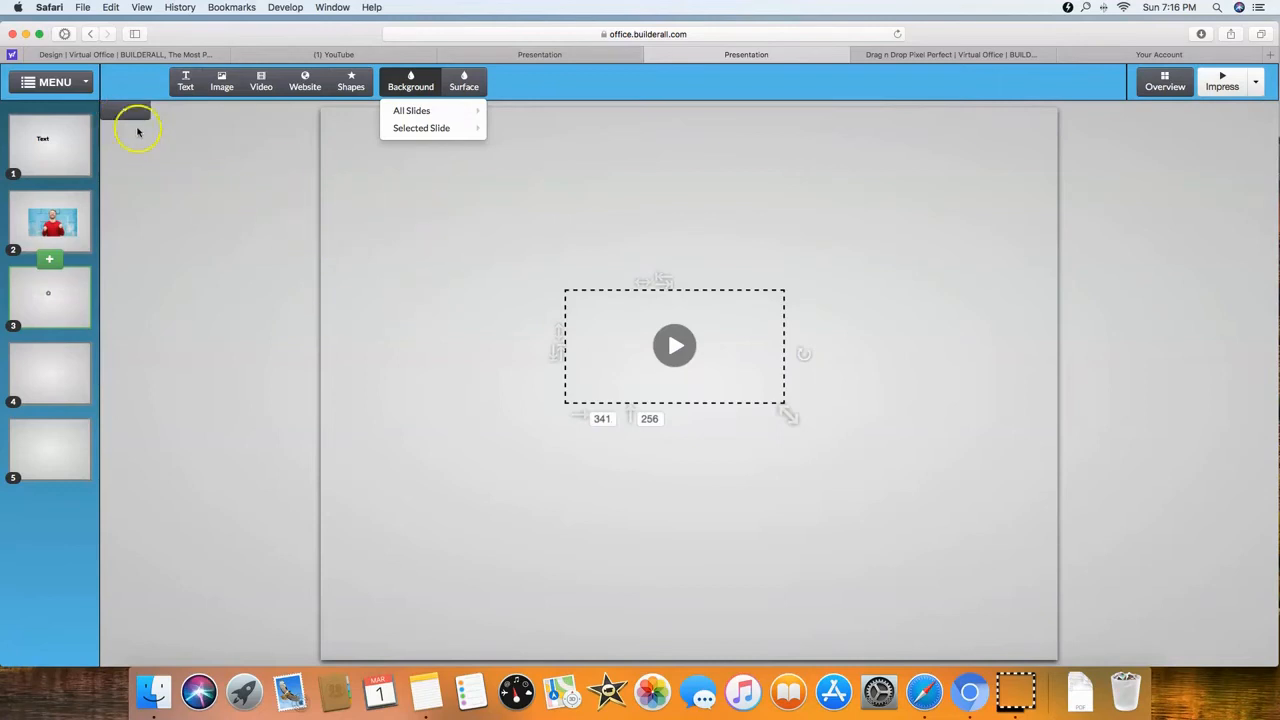
Step: Save the presentation with the title "test", leaving its password blank
left_click(86, 85)
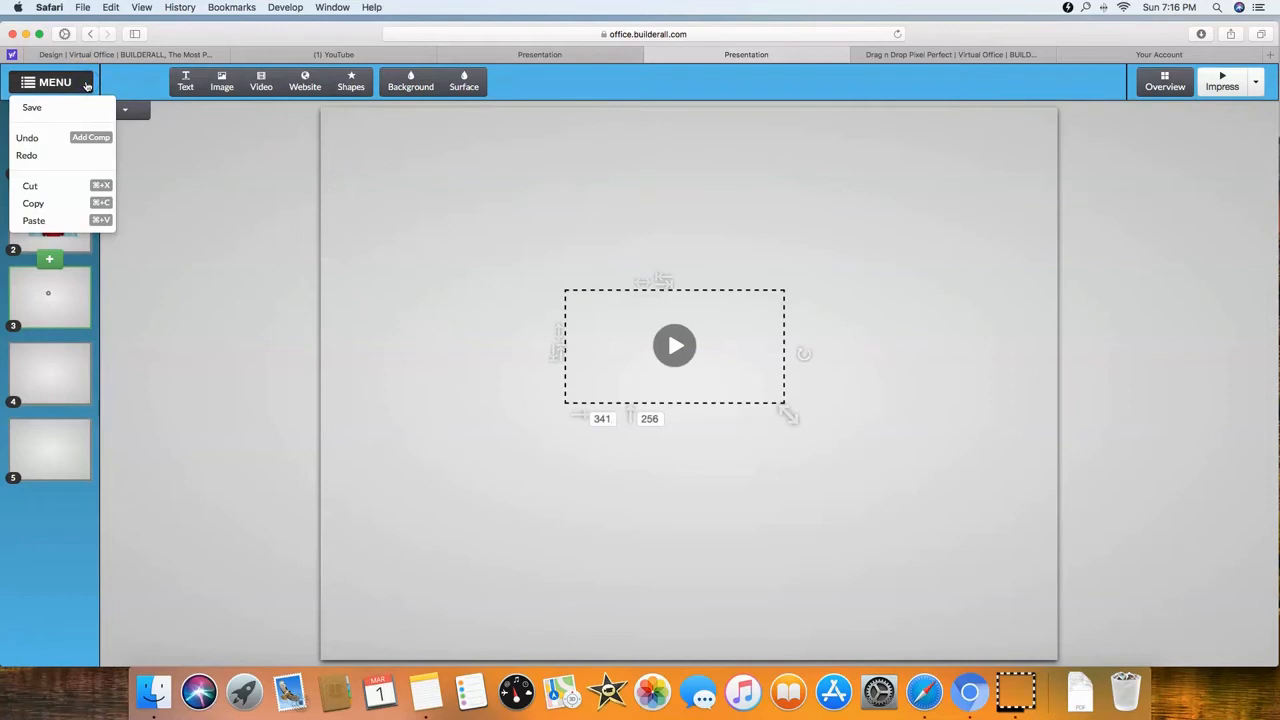
left_click(78, 110)
left_click(534, 188)
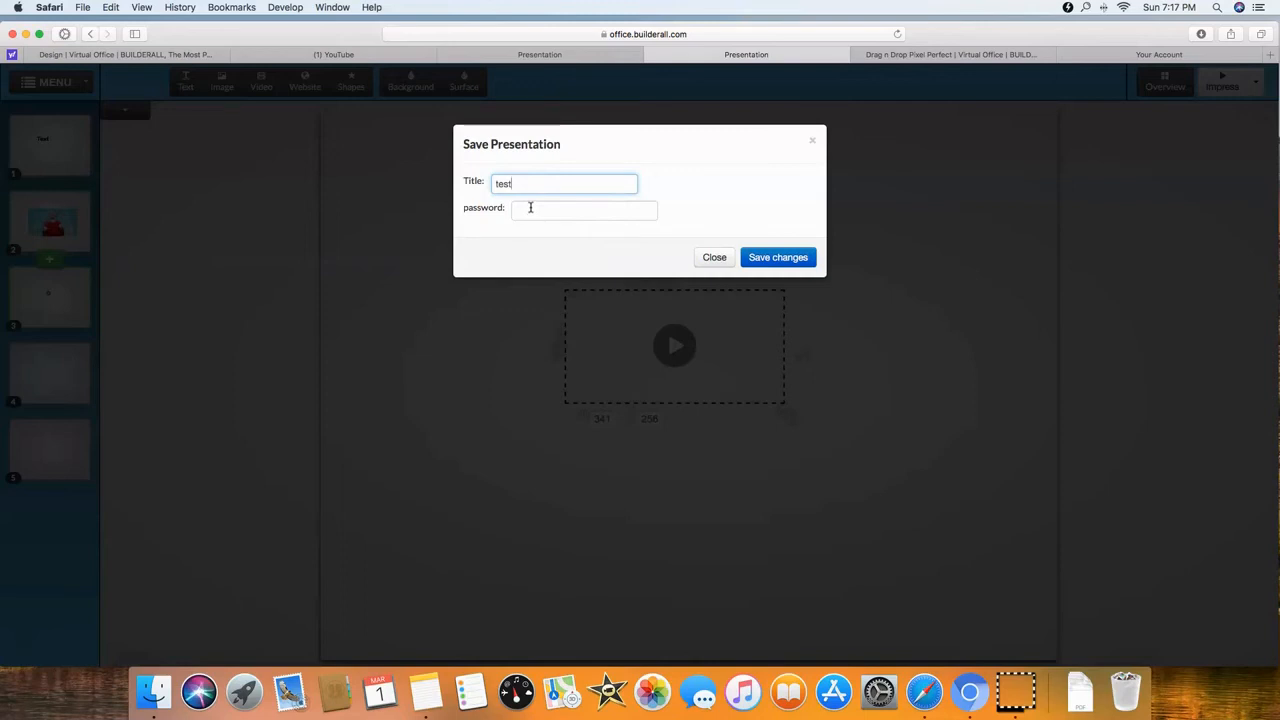
left_click(553, 208)
left_click(780, 258)
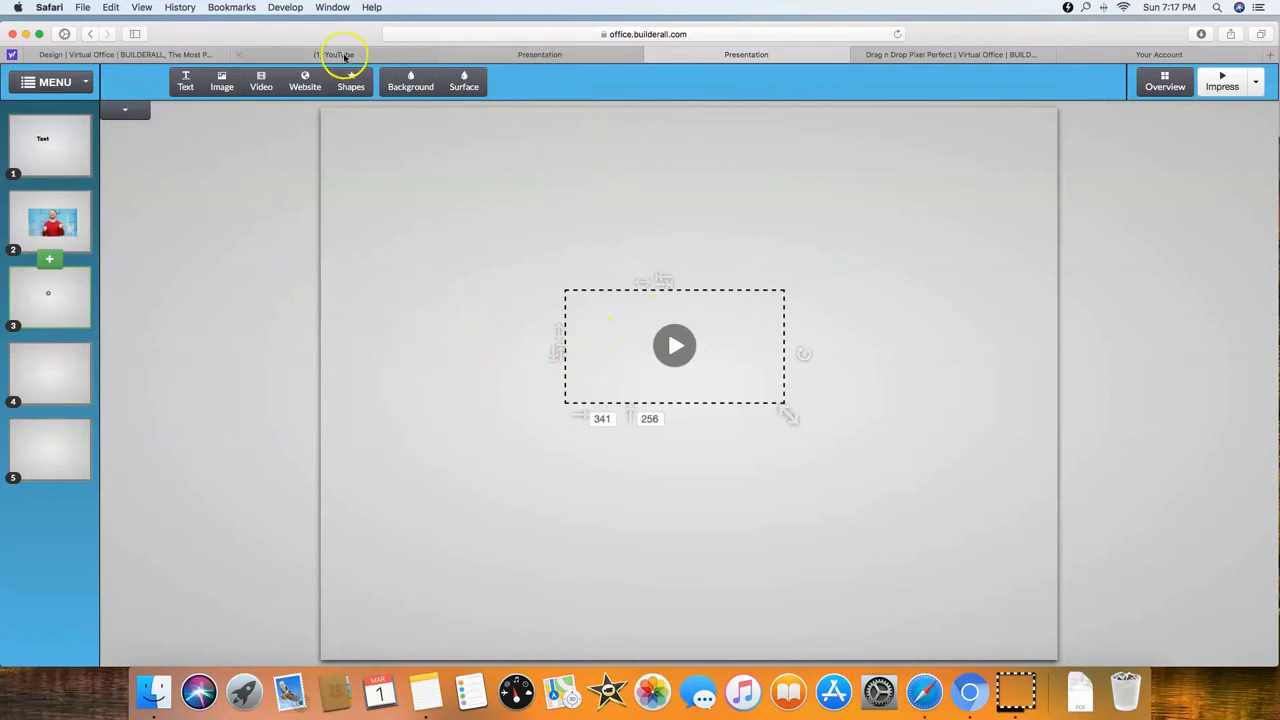
Step: Return to the Presentation Studio list, reload it and open the link of the saved "test" presentation
left_click(175, 56)
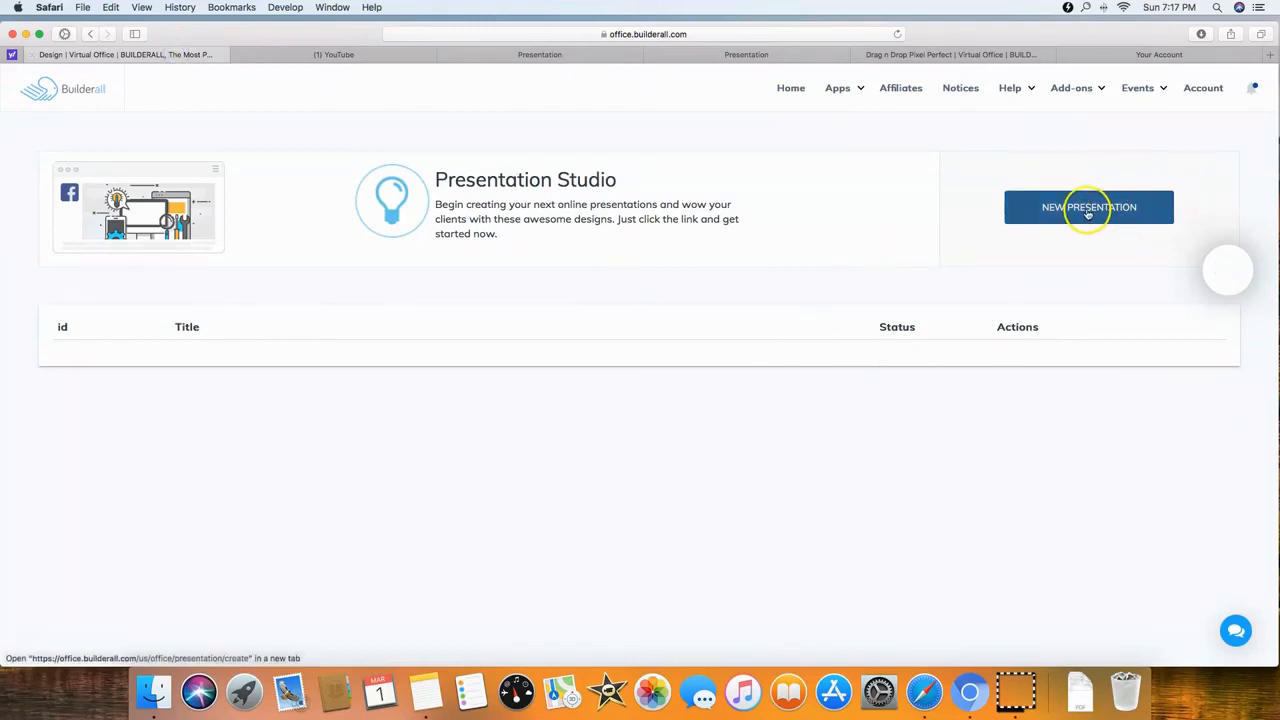
left_click(898, 35)
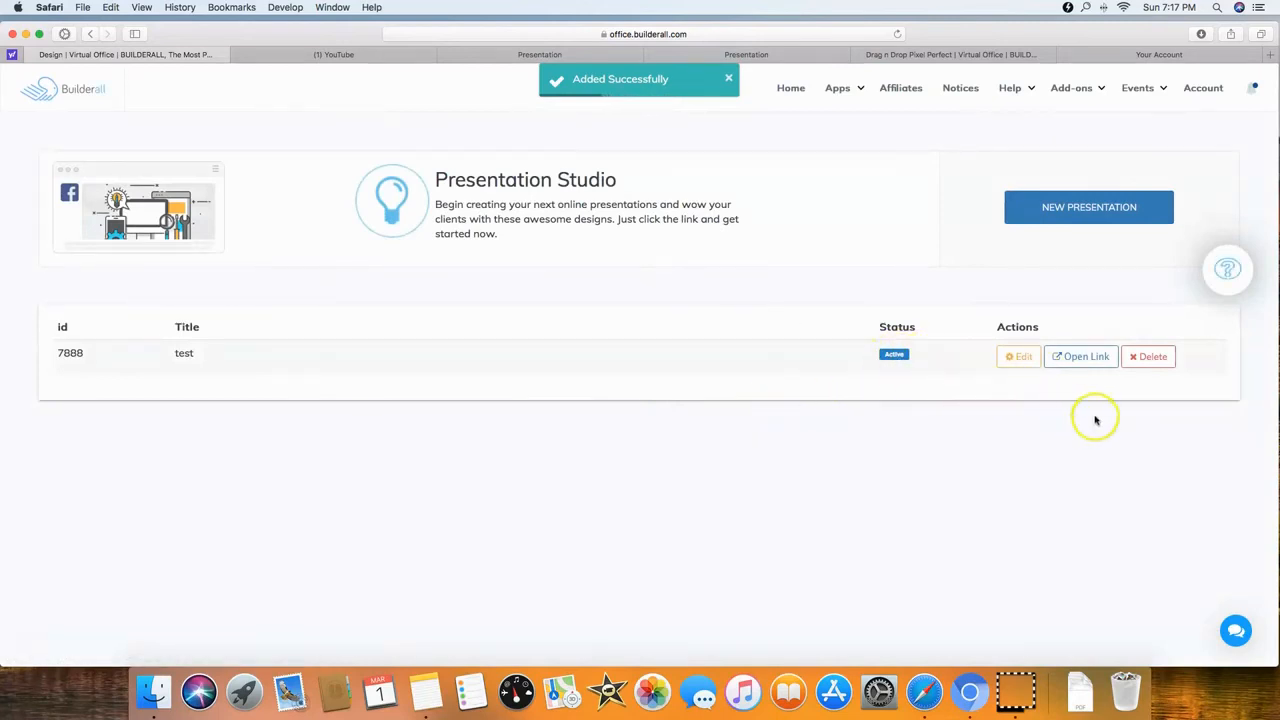
left_click(1095, 362)
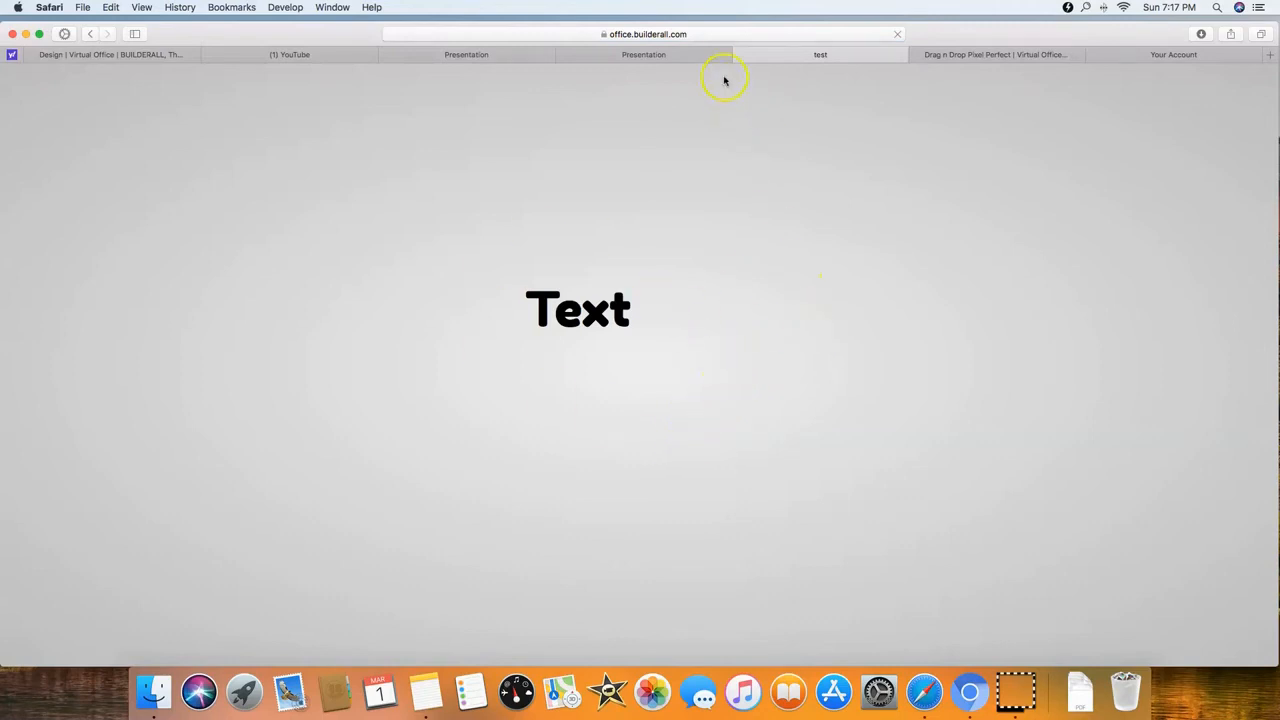
Step: Copy the full web address of the opened "test" presentation
left_click(677, 36)
right_click(595, 34)
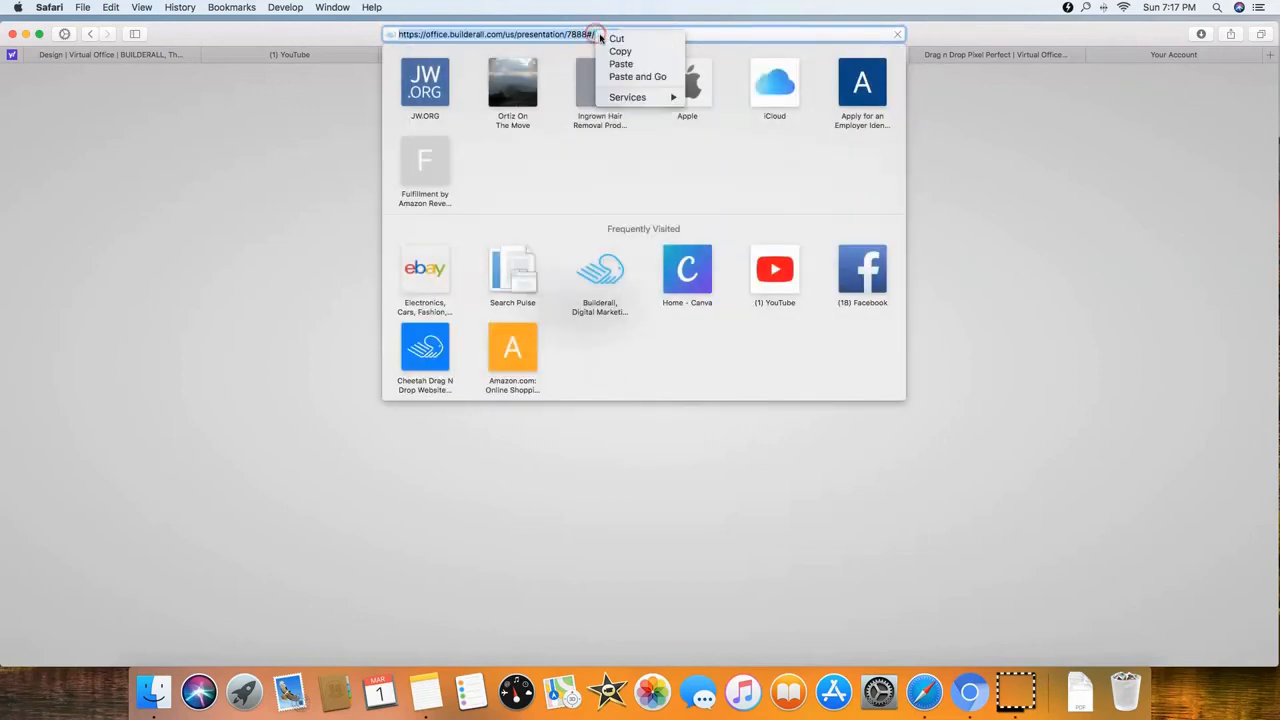
left_click(637, 56)
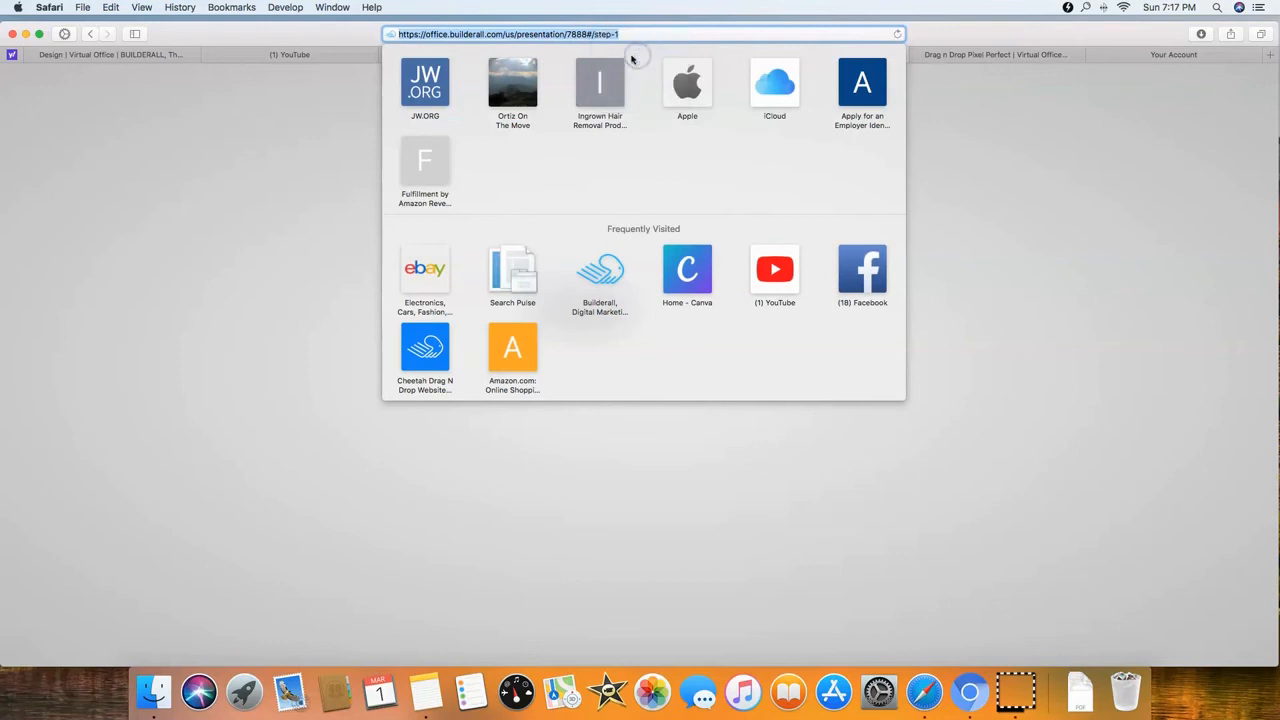
left_click(330, 173)
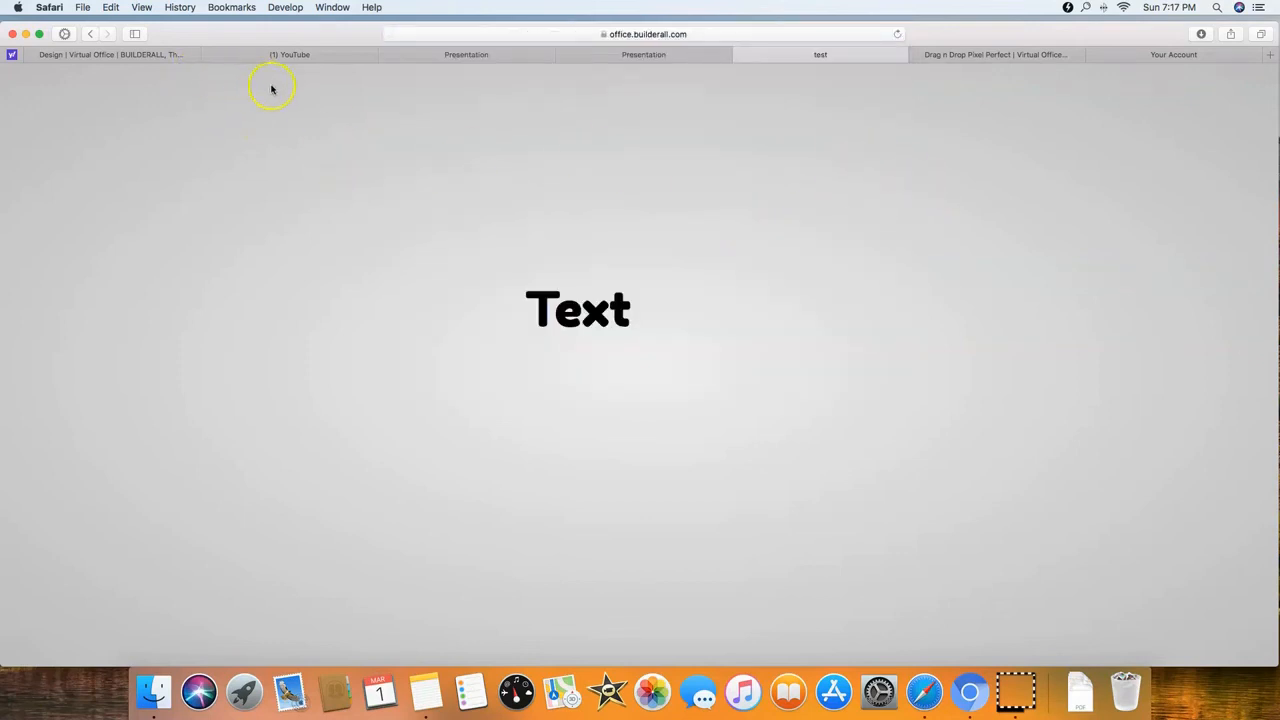
Step: Go from the Builderall office to the Pixel Perfect site builder and start a new website from the "Blank Layout Clean" template
left_click(157, 56)
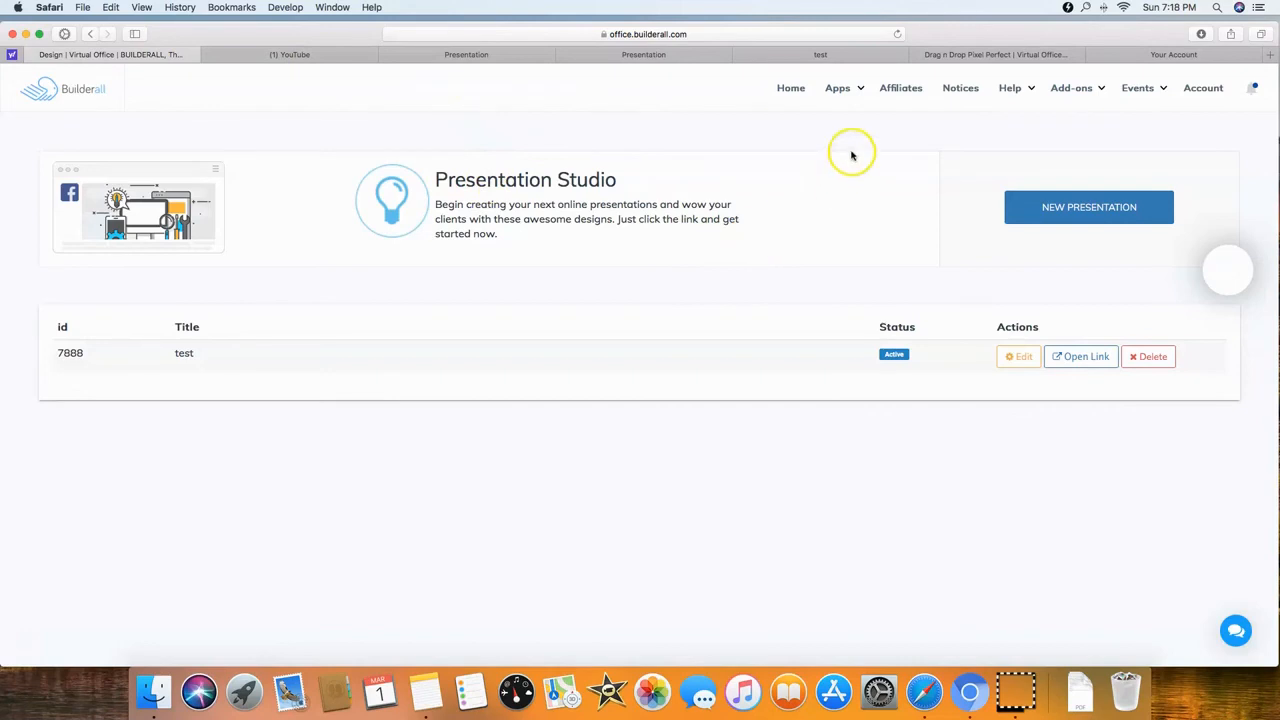
left_click(851, 89)
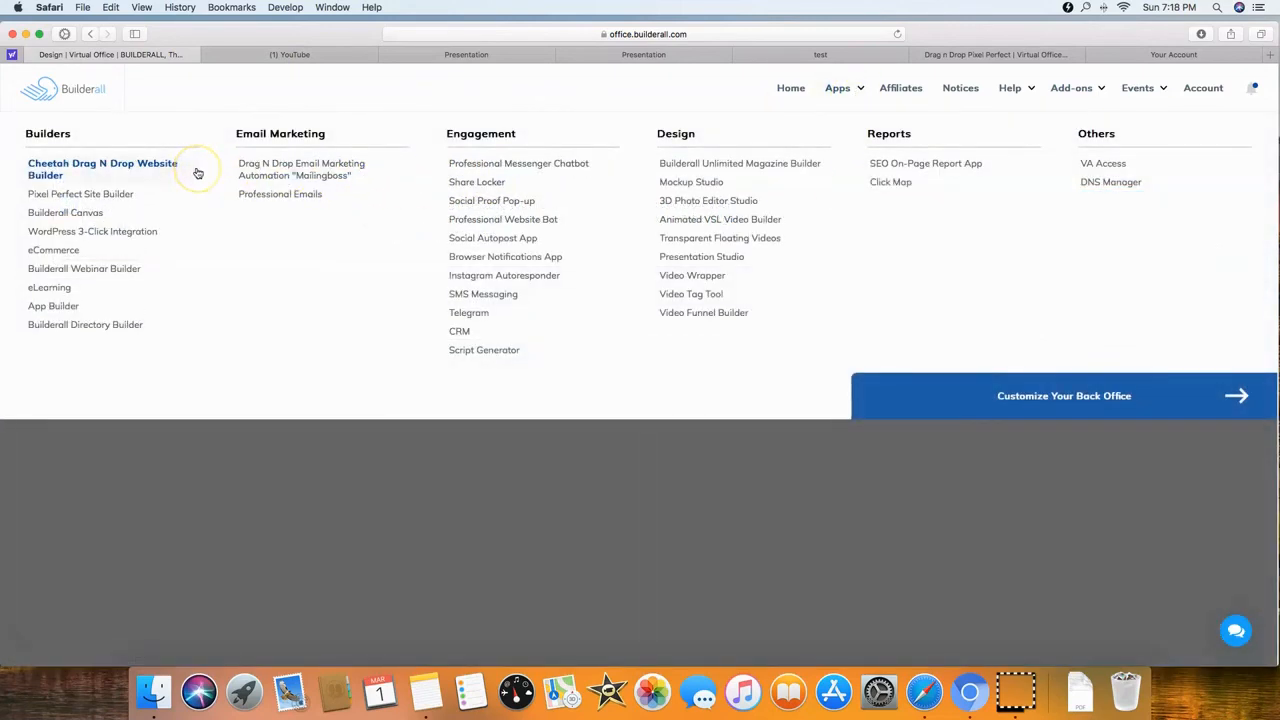
left_click(138, 186)
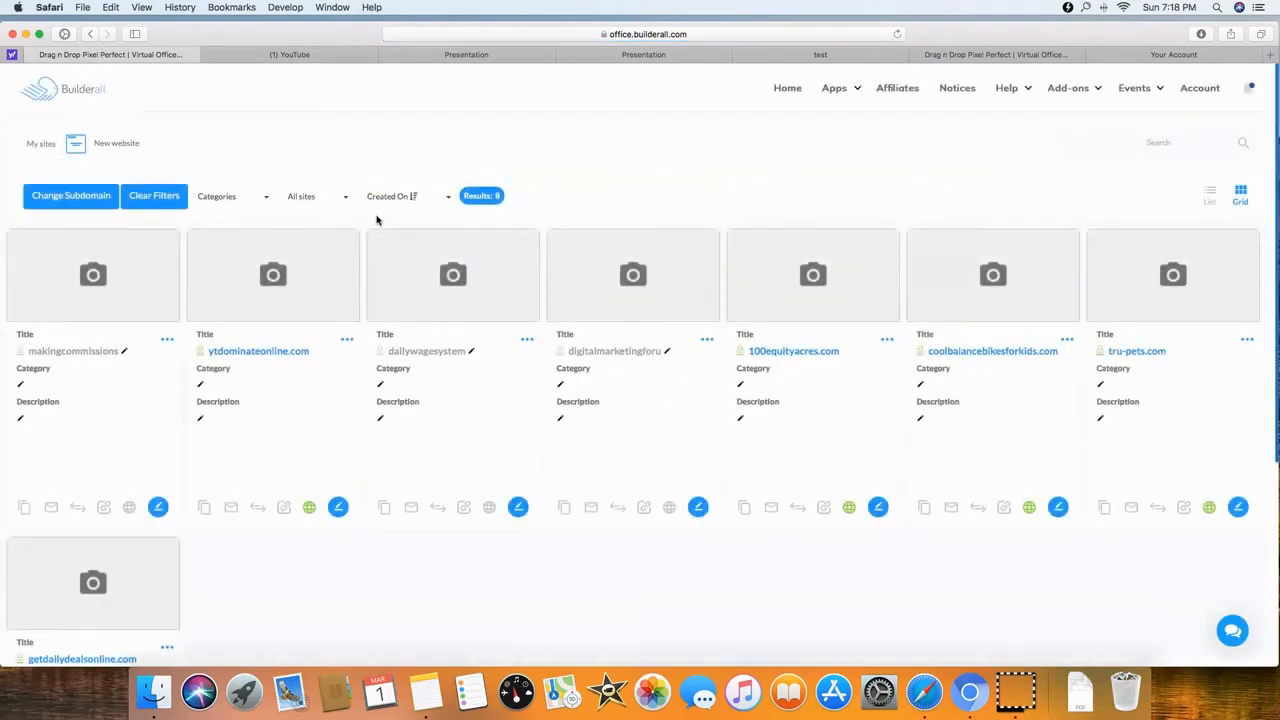
left_click(125, 148)
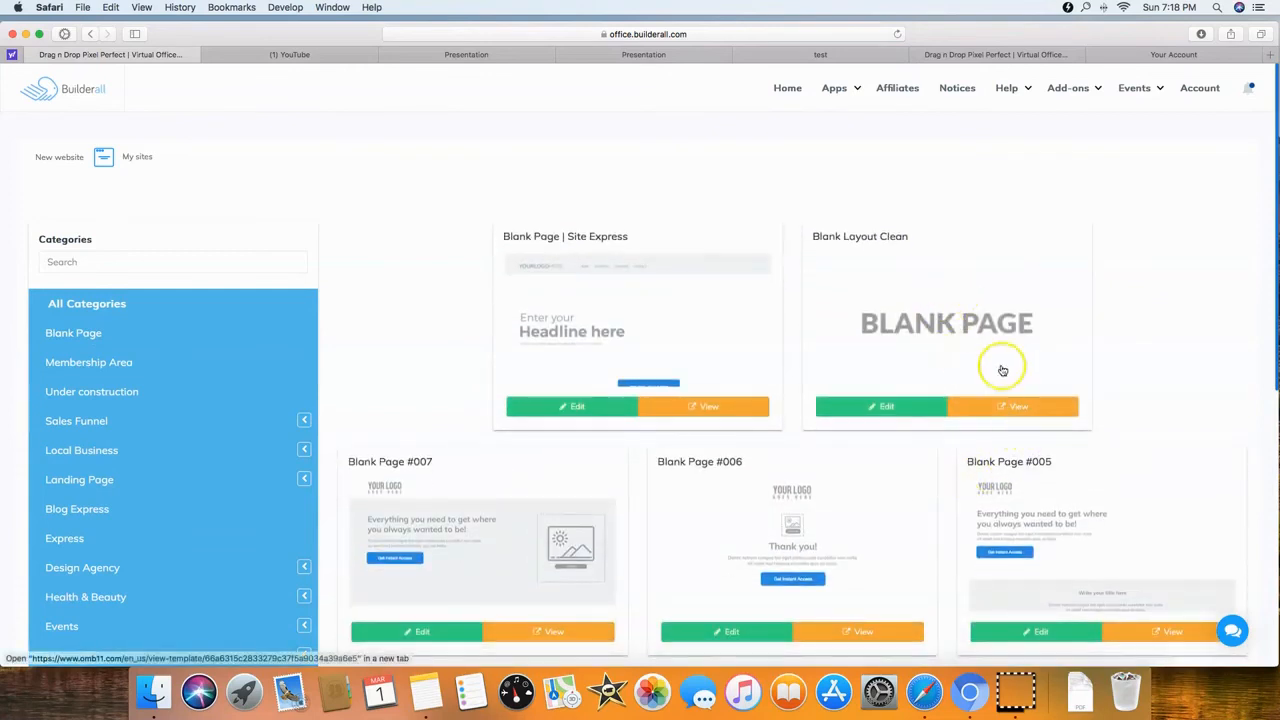
left_click(915, 408)
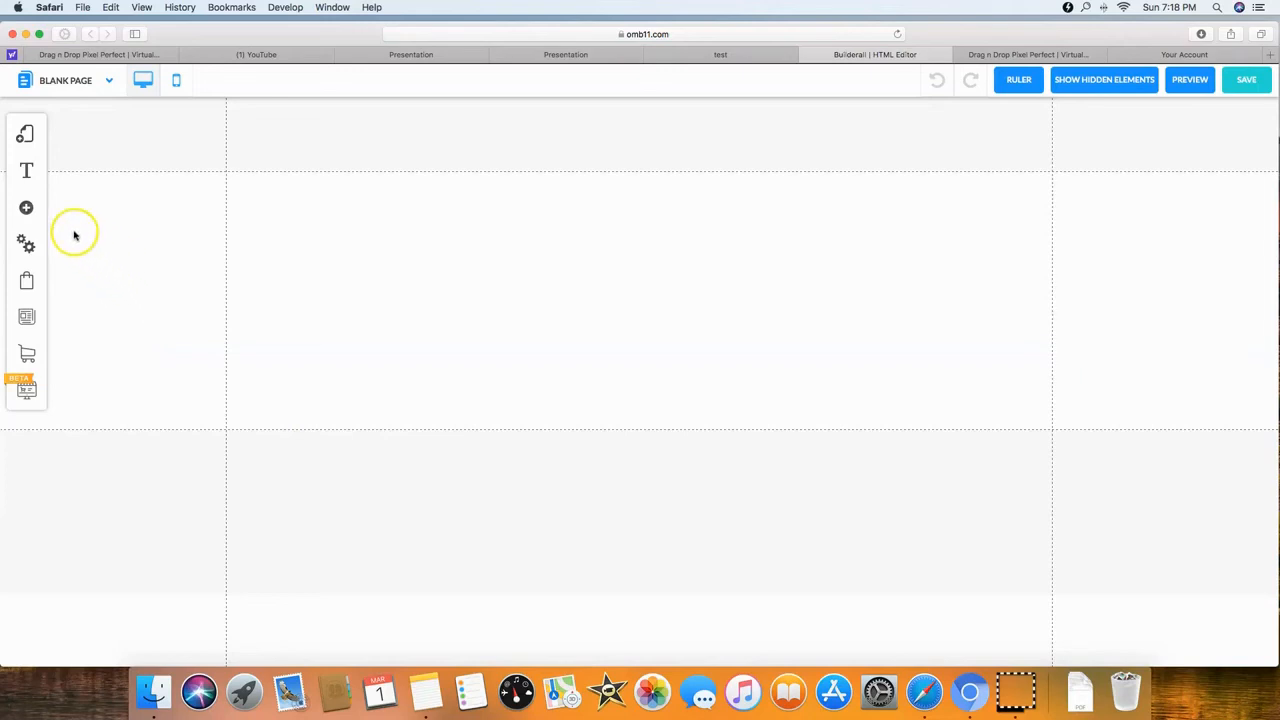
Step: Add an HTML code element from the apps to the blank page and reposition it within the upper content section
left_click(28, 211)
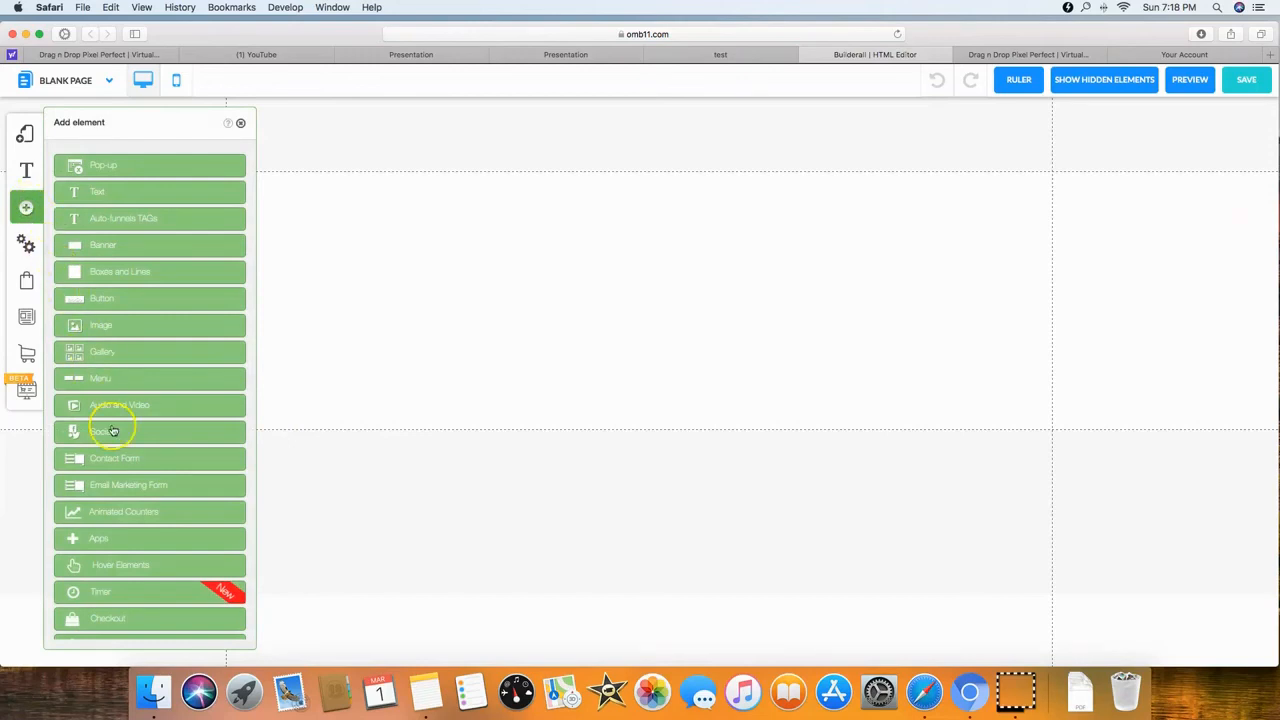
left_click(104, 540)
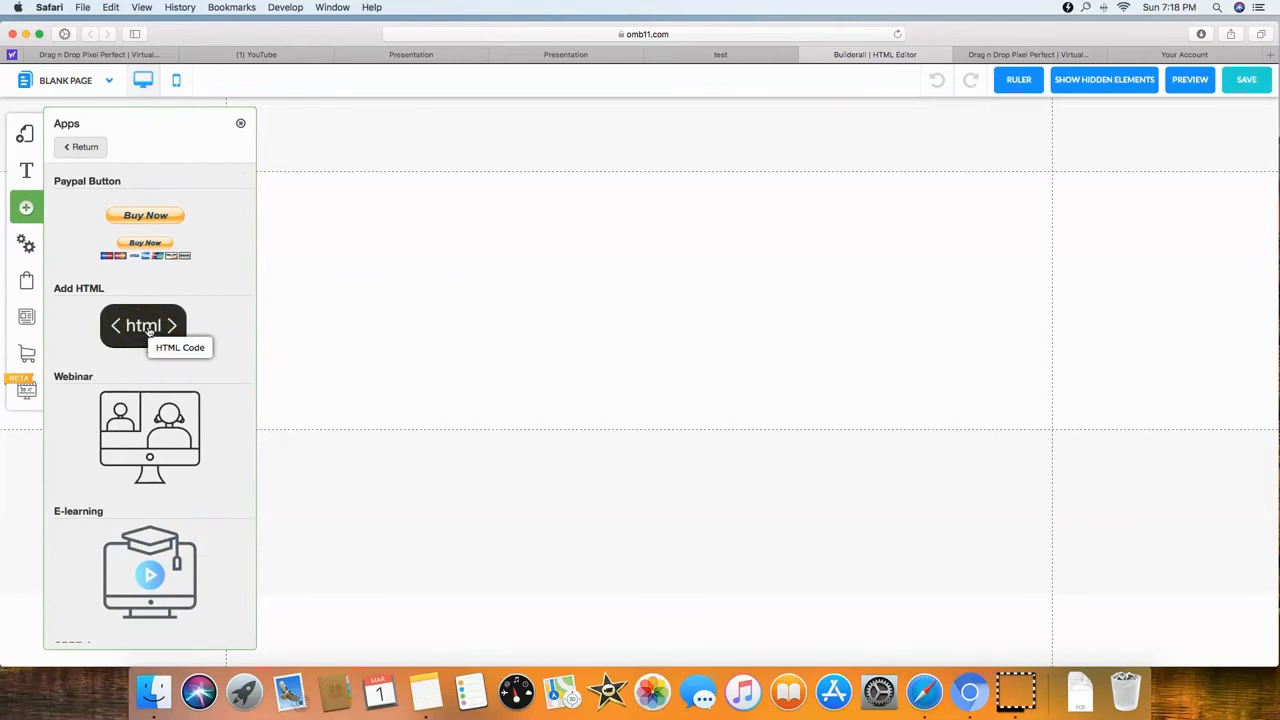
left_click(147, 330)
left_click_drag(694, 351, 724, 316)
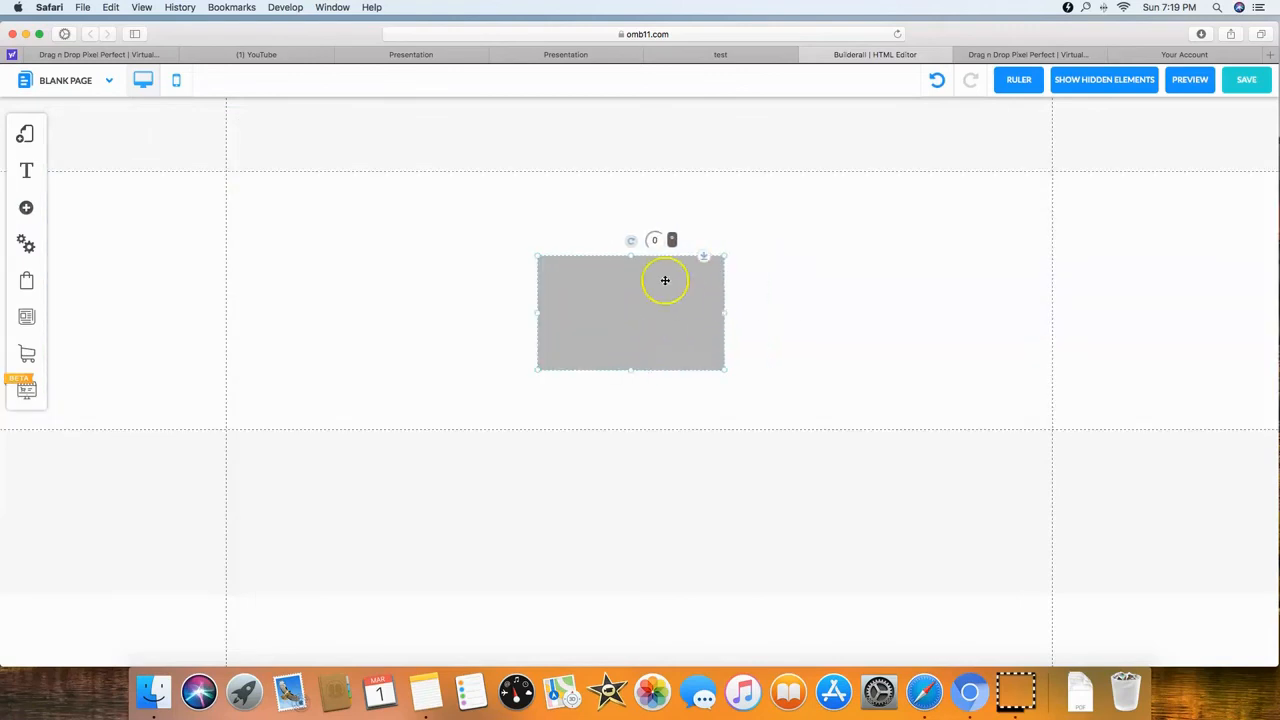
left_click_drag(629, 311, 491, 294)
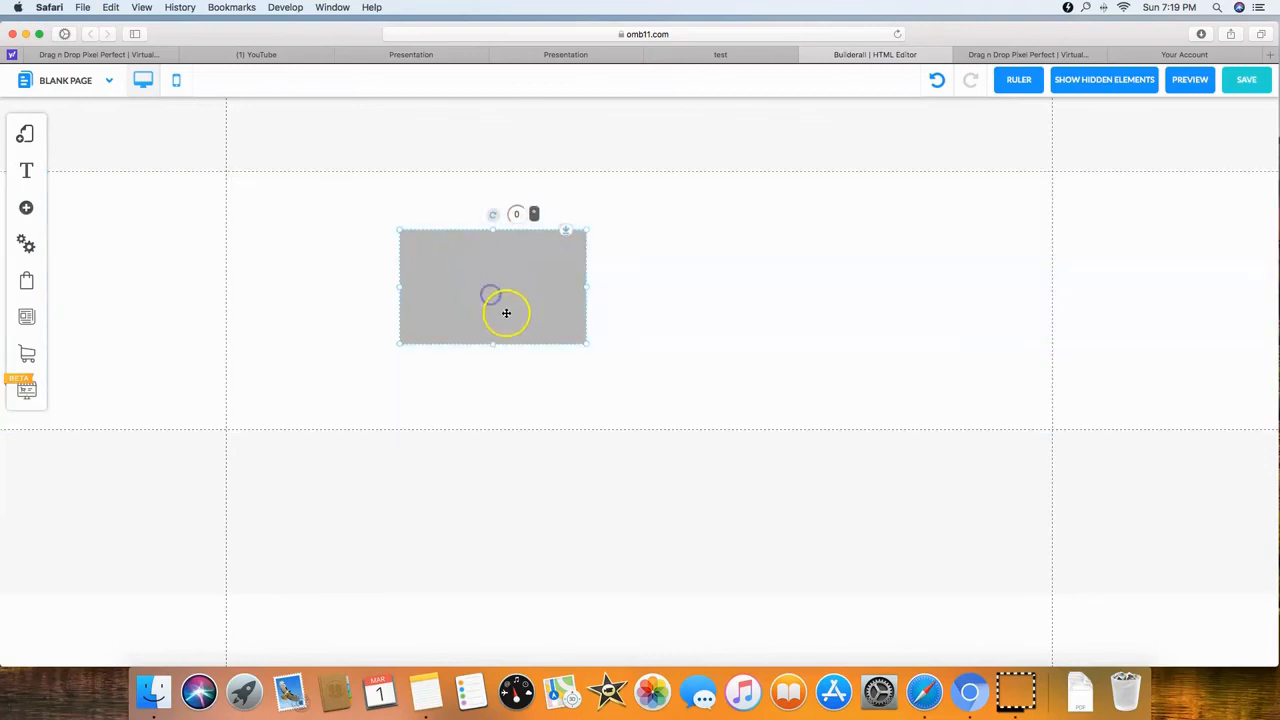
Step: Set the HTML element's type to Link and fill it with the copied address of the "test" presentation
double_click(506, 308)
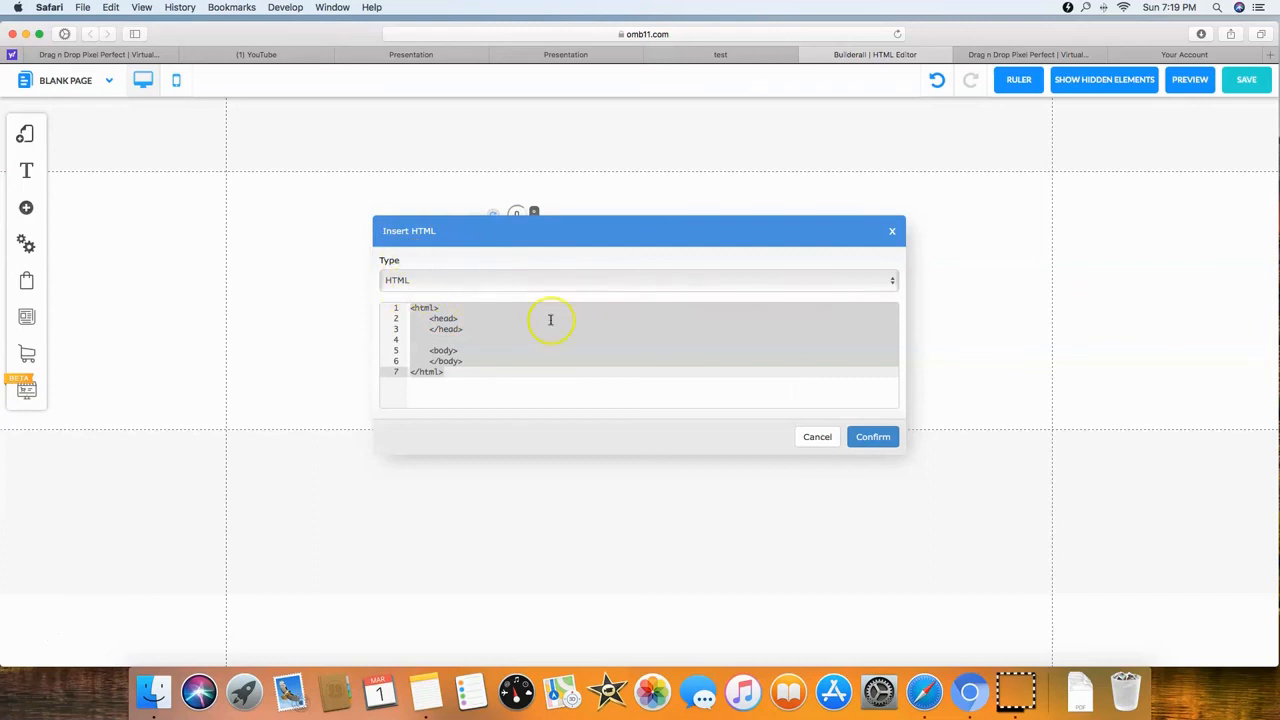
left_click(893, 284)
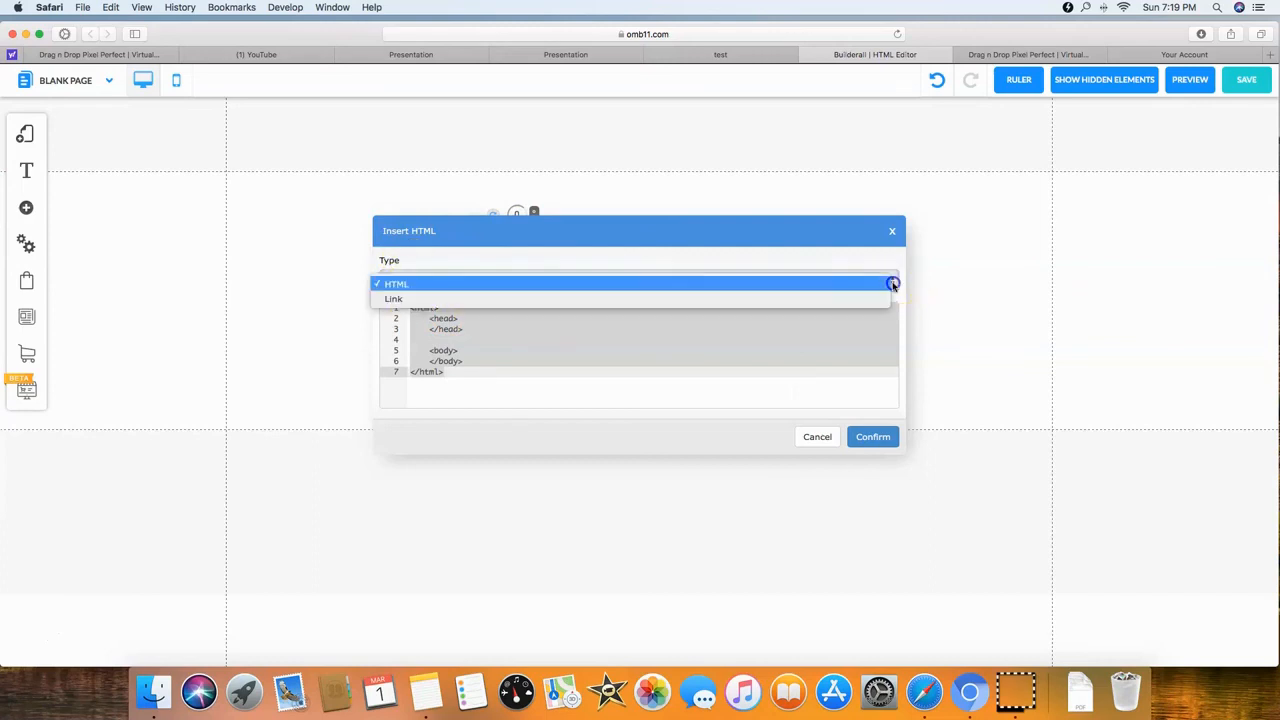
left_click(638, 299)
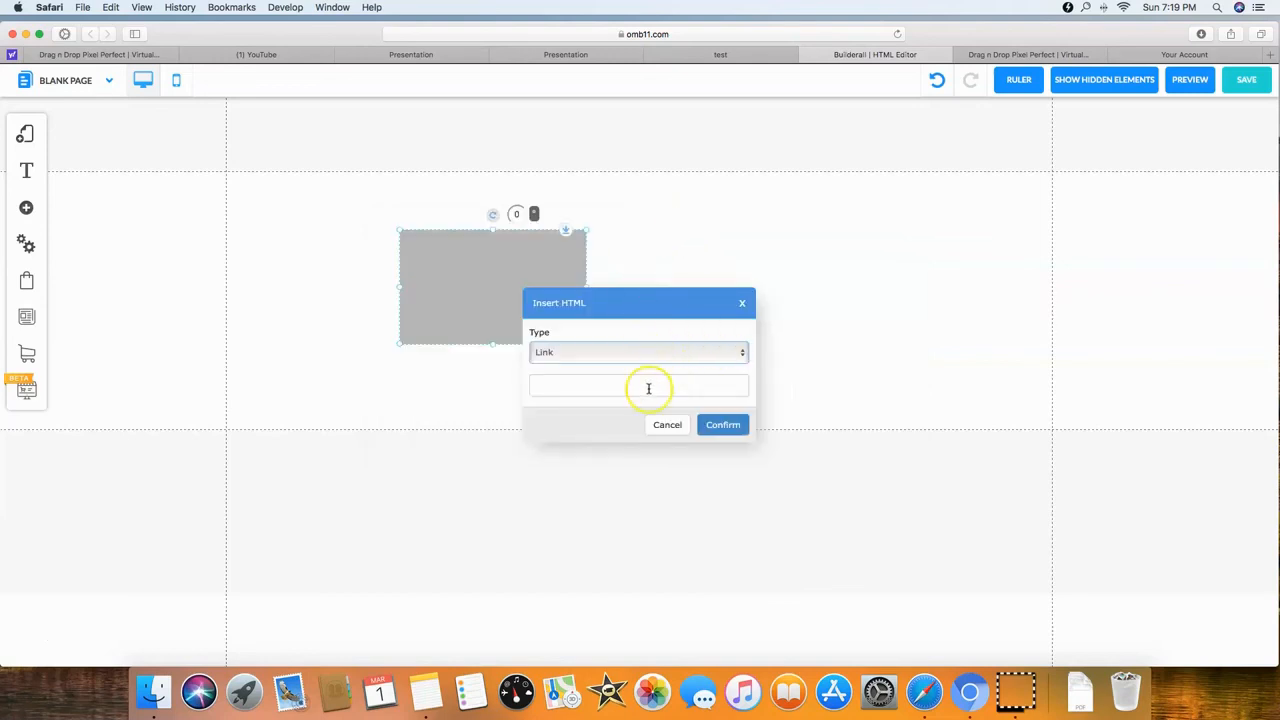
left_click(610, 390)
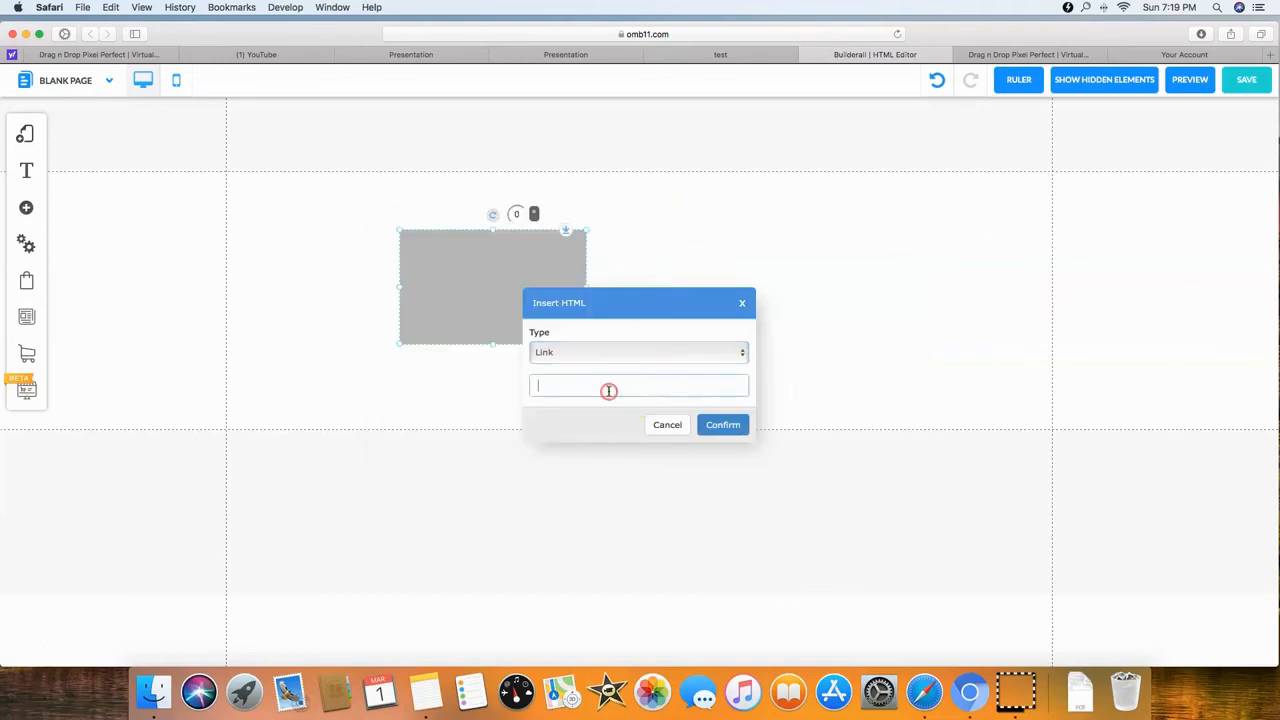
left_click(583, 387)
key("super+v")
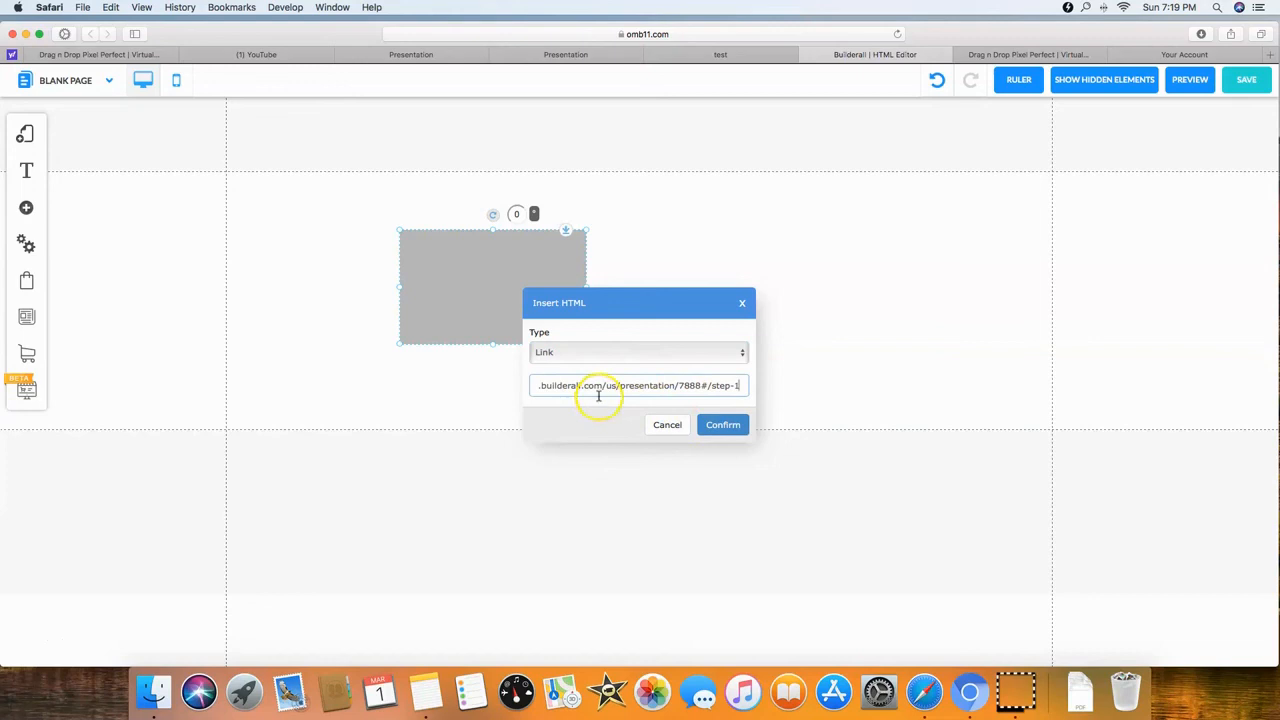
left_click(720, 424)
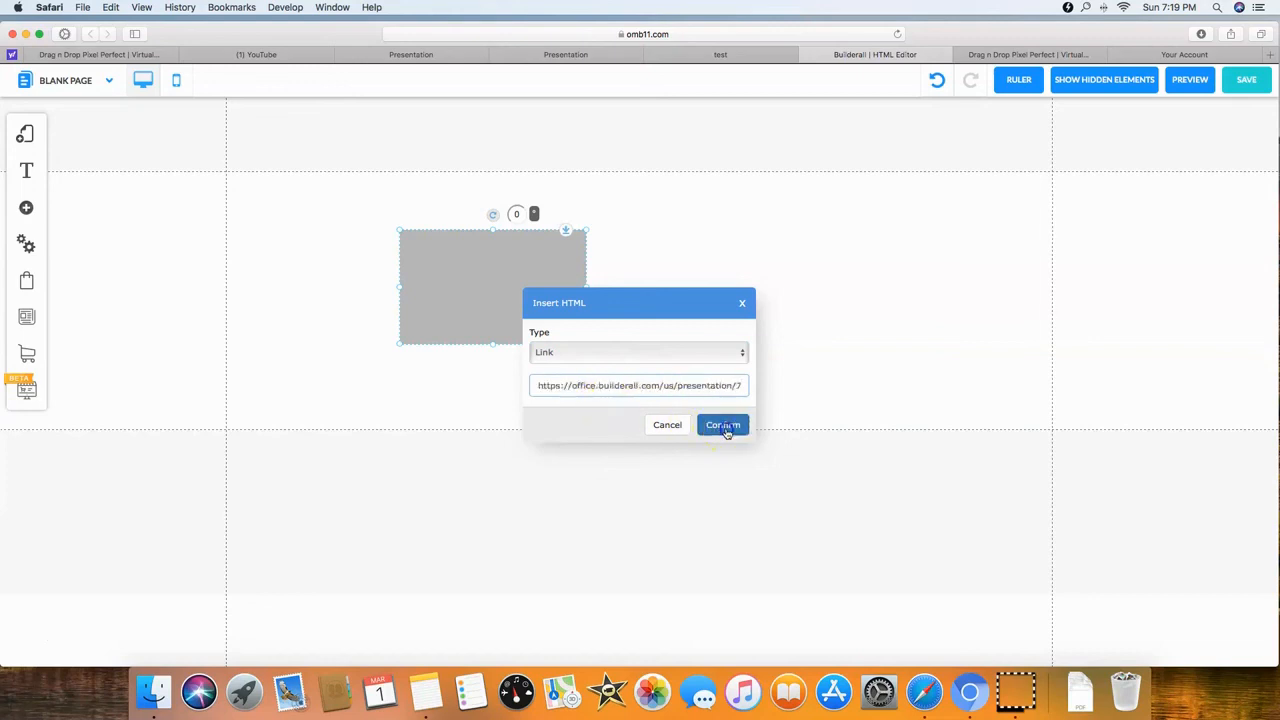
Step: Move the embedded presentation toward the middle of the content section and preview the page
left_click_drag(582, 325, 668, 335)
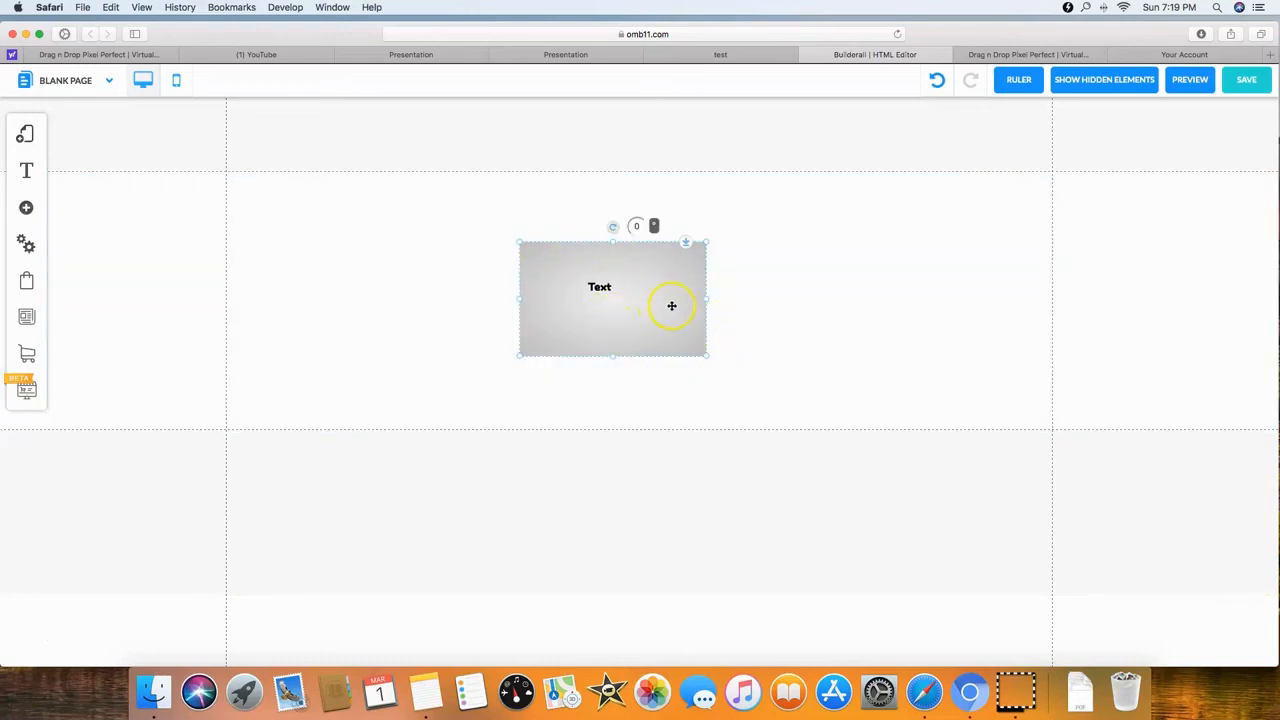
left_click(1190, 81)
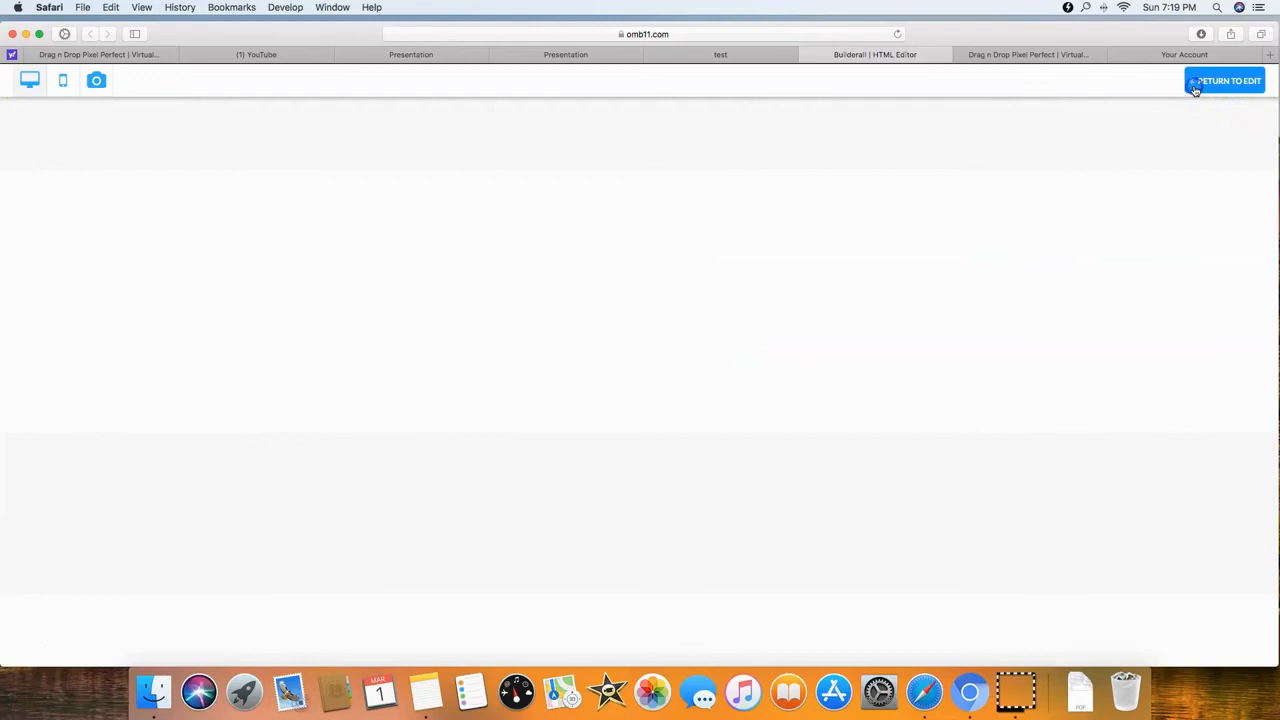